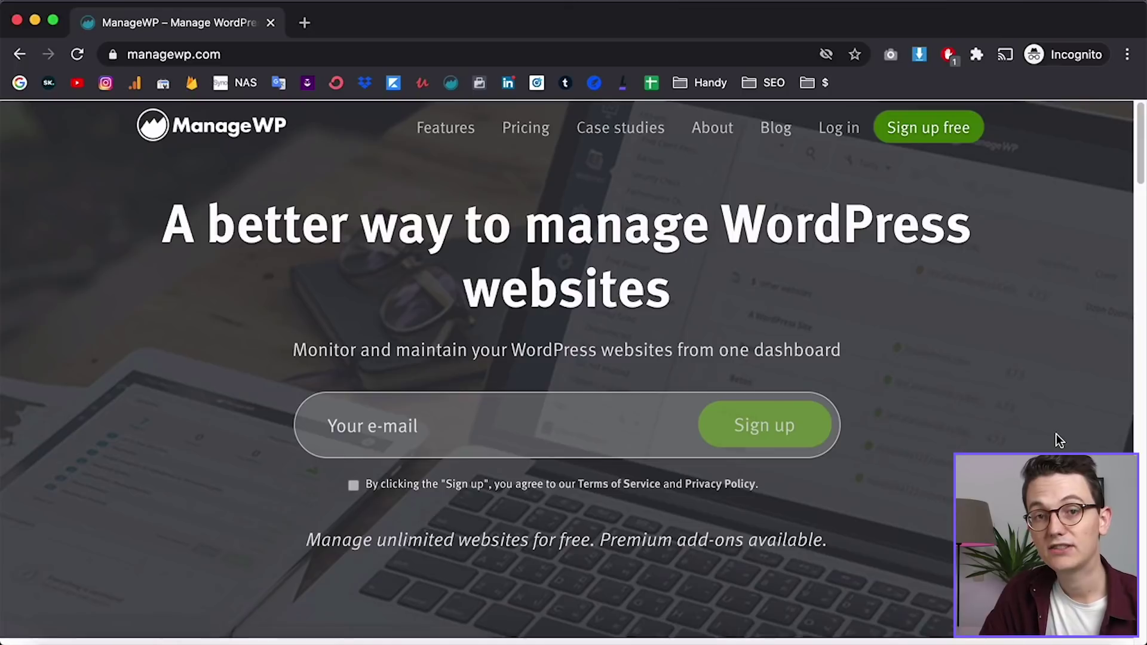
- Scroll down through the ManageWP homepage features and back up to the top
{"action": "scroll", "coordinate": [1056, 435], "scroll_direction": "down", "scroll_amount": 5}
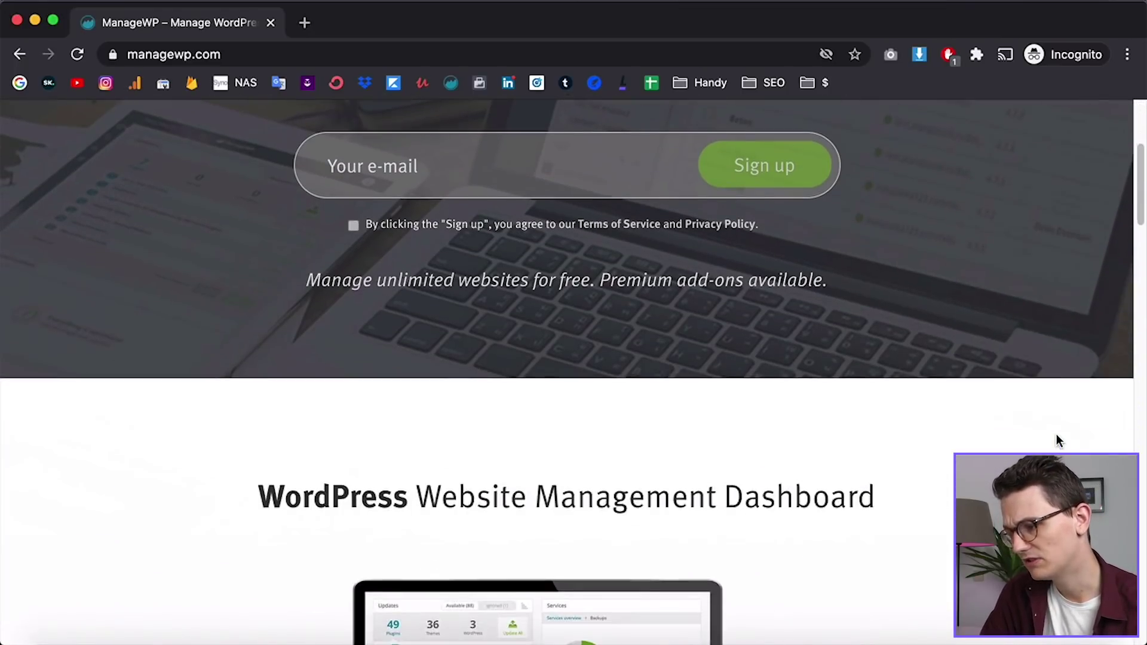
{"action": "scroll", "coordinate": [1056, 441], "scroll_direction": "down", "scroll_amount": 5}
{"action": "scroll", "coordinate": [1056, 441], "scroll_direction": "down", "scroll_amount": 1}
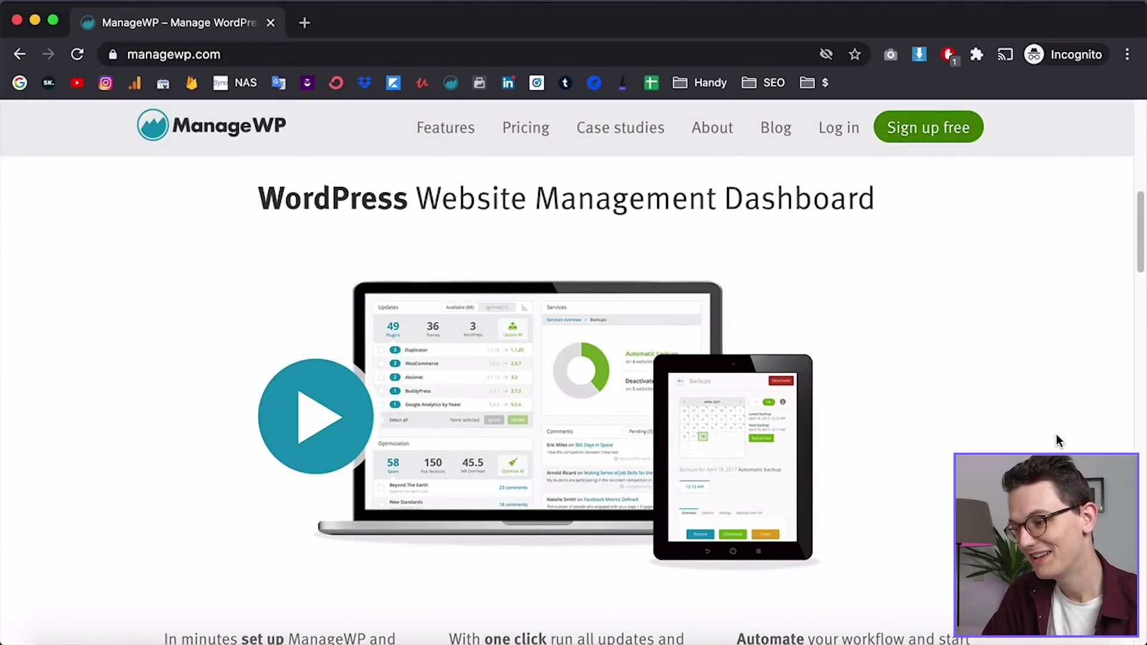
{"action": "scroll", "coordinate": [1056, 440], "scroll_direction": "down", "scroll_amount": 1}
{"action": "scroll", "coordinate": [1056, 441], "scroll_direction": "down", "scroll_amount": 10}
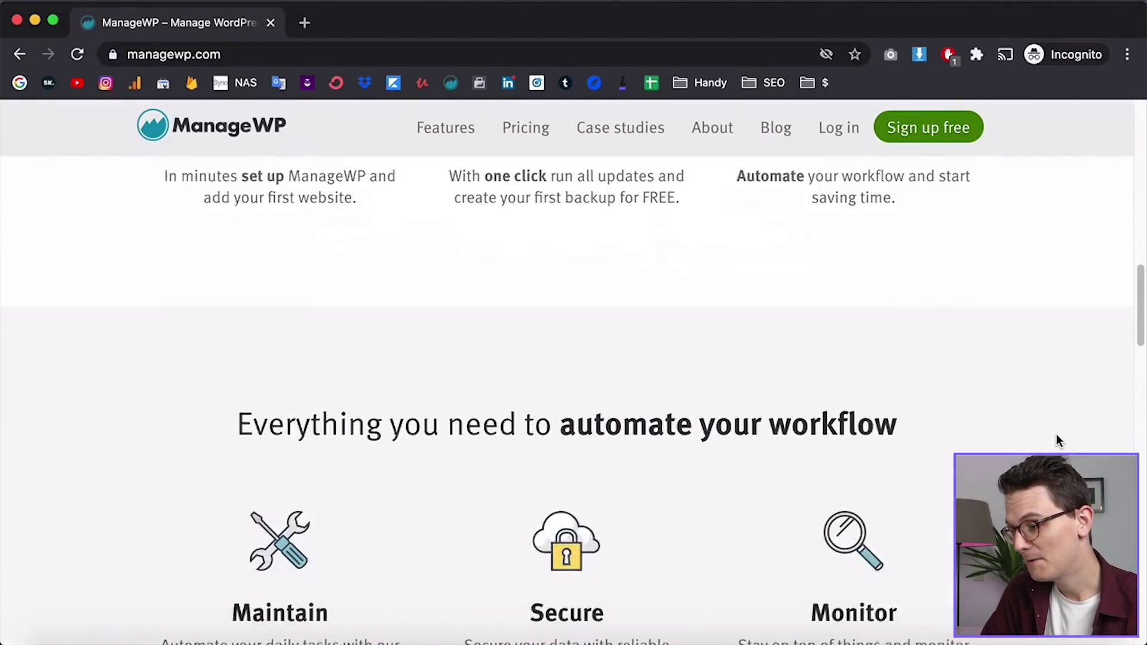
{"action": "scroll", "coordinate": [1056, 441], "scroll_direction": "down", "scroll_amount": 18}
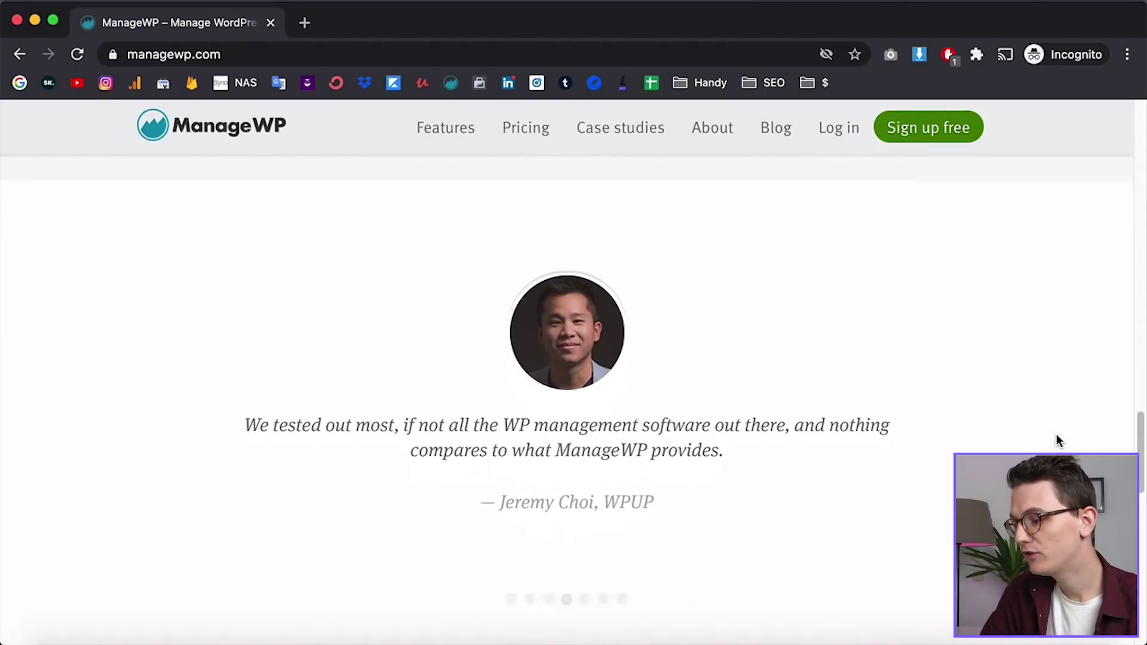
{"action": "scroll", "coordinate": [1056, 440], "scroll_direction": "down", "scroll_amount": 2}
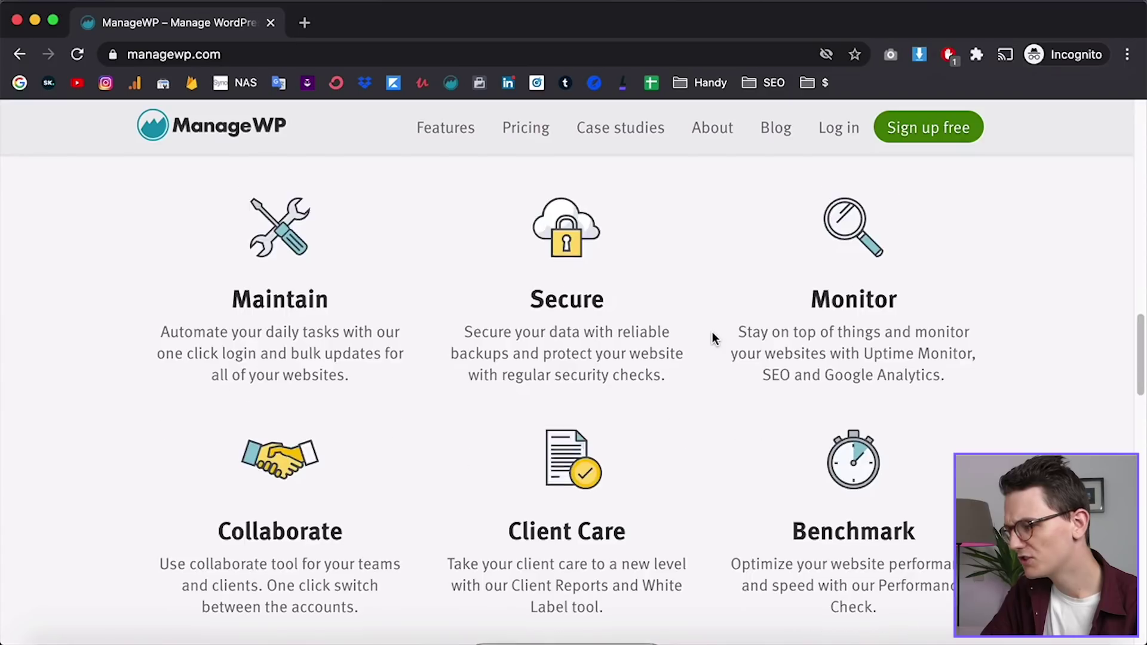
{"action": "scroll", "coordinate": [711, 331], "scroll_direction": "up", "scroll_amount": 5}
{"action": "scroll", "coordinate": [711, 328], "scroll_direction": "up", "scroll_amount": 5}
- Open and then dismiss the free signup form, and view the dashboard of 15 managed websites
{"action": "left_click", "coordinate": [927, 127]}
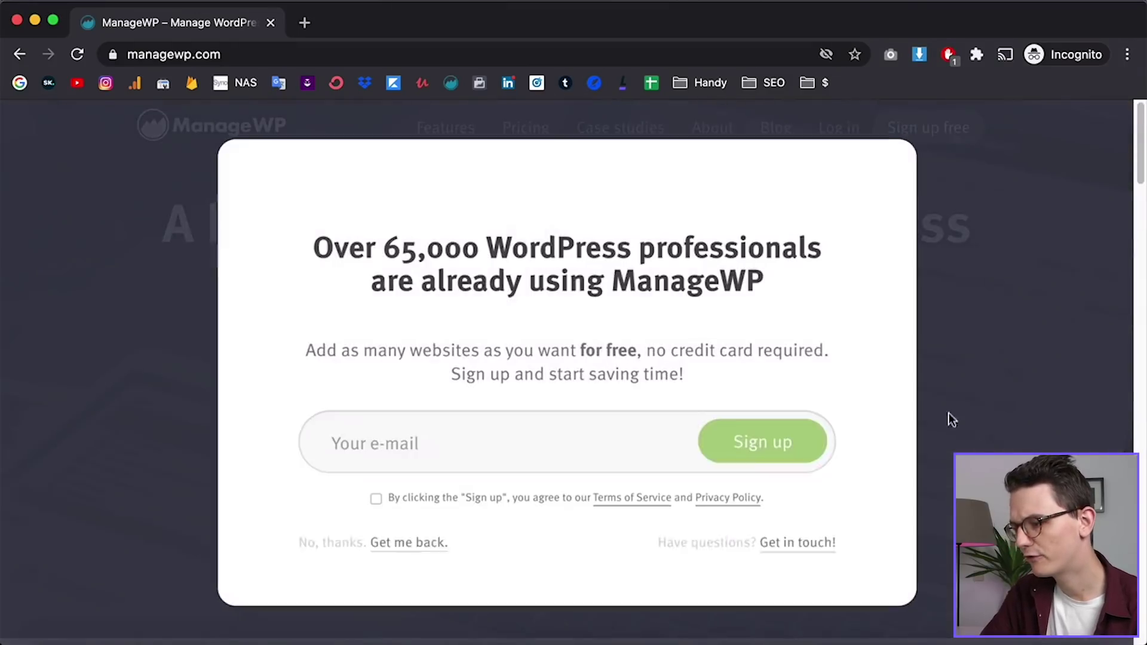
{"action": "left_click", "coordinate": [132, 367]}
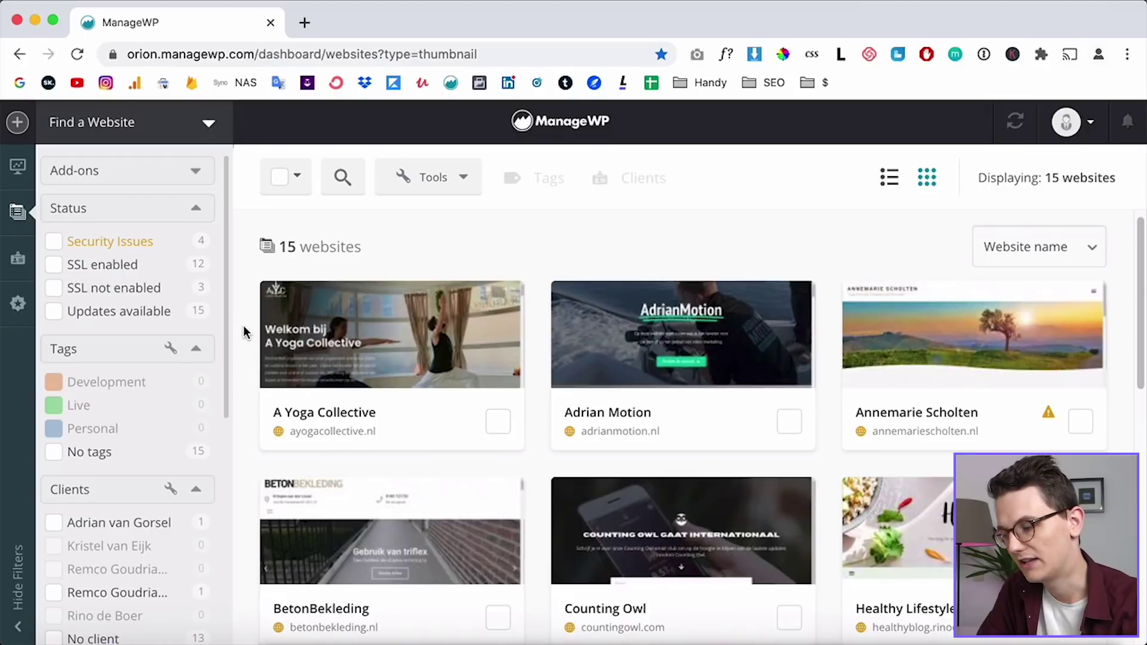
{"action": "scroll", "coordinate": [242, 325], "scroll_direction": "down", "scroll_amount": 1}
{"action": "scroll", "coordinate": [243, 325], "scroll_direction": "up", "scroll_amount": 1}
- Open the Adrian Motion dashboard and its Backups page showing the 2020-07-02 backup
{"action": "mouse_move", "coordinate": [615, 375]}
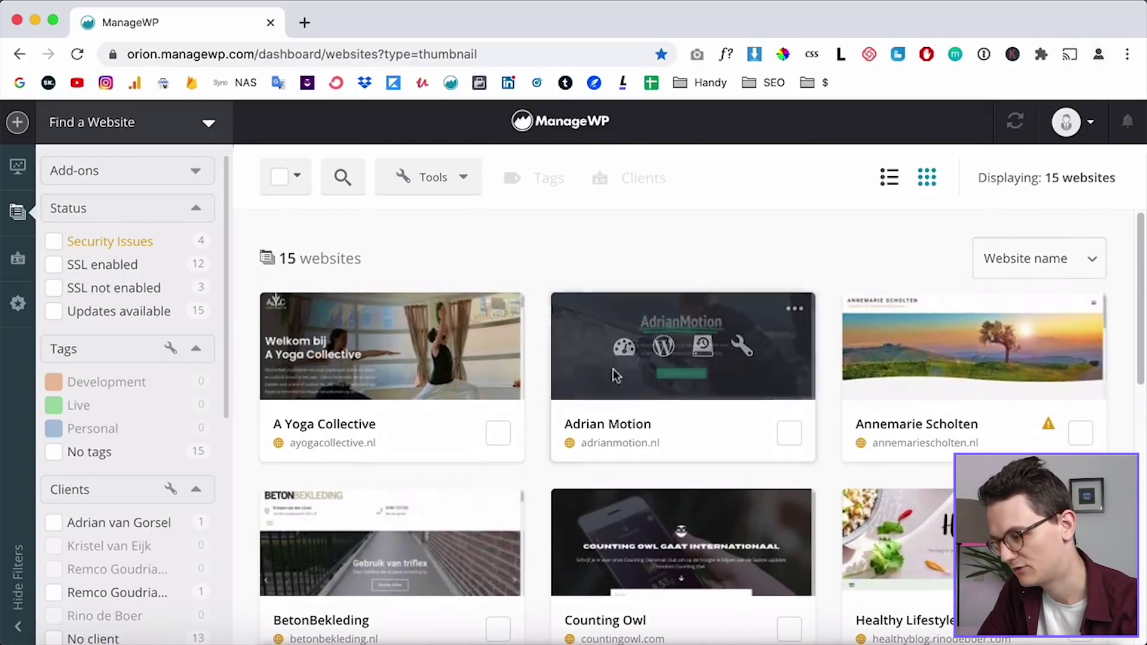
{"action": "left_click", "coordinate": [624, 347]}
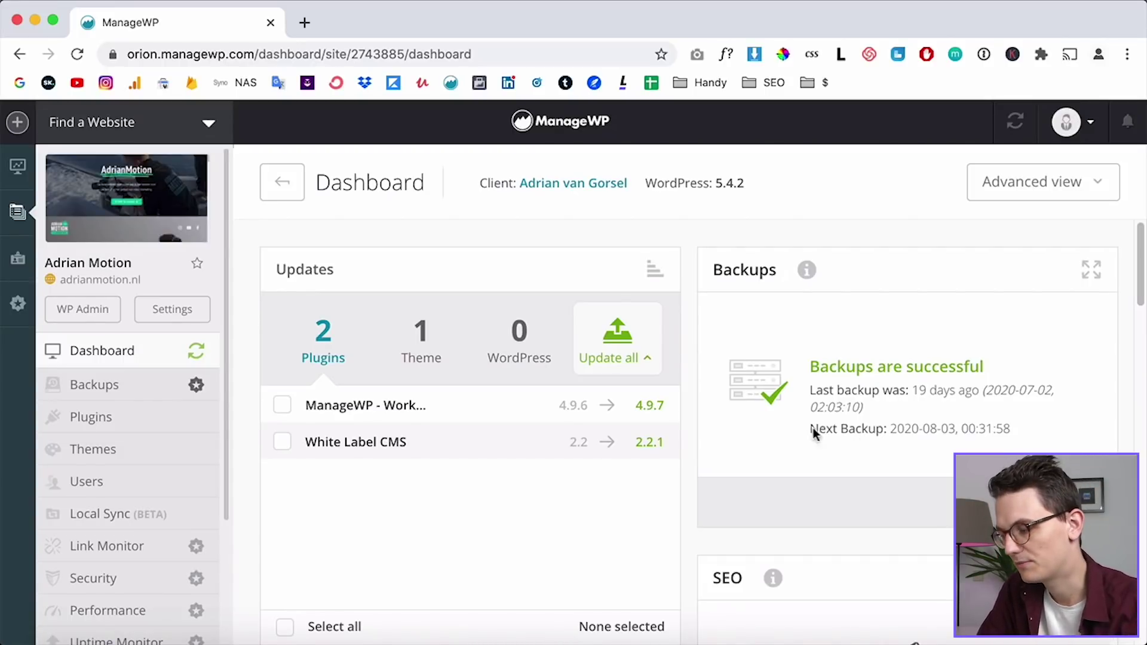
{"action": "left_click", "coordinate": [756, 382]}
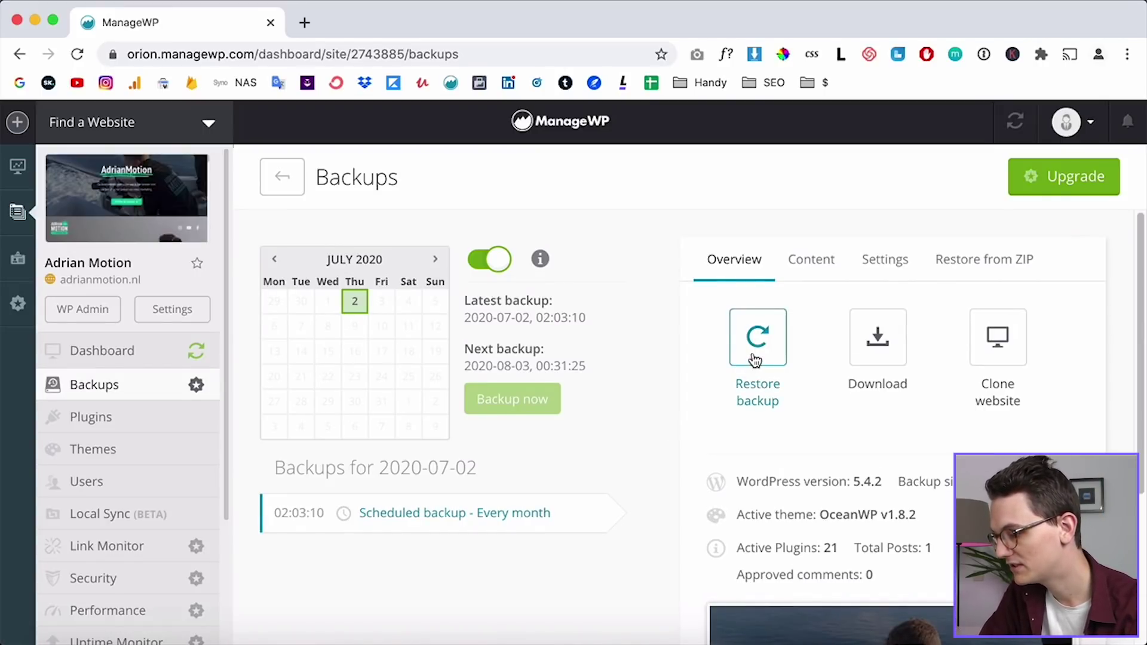
- Scroll through the Adrian Motion Backups page and back up
{"action": "scroll", "coordinate": [896, 377], "scroll_direction": "down", "scroll_amount": 1}
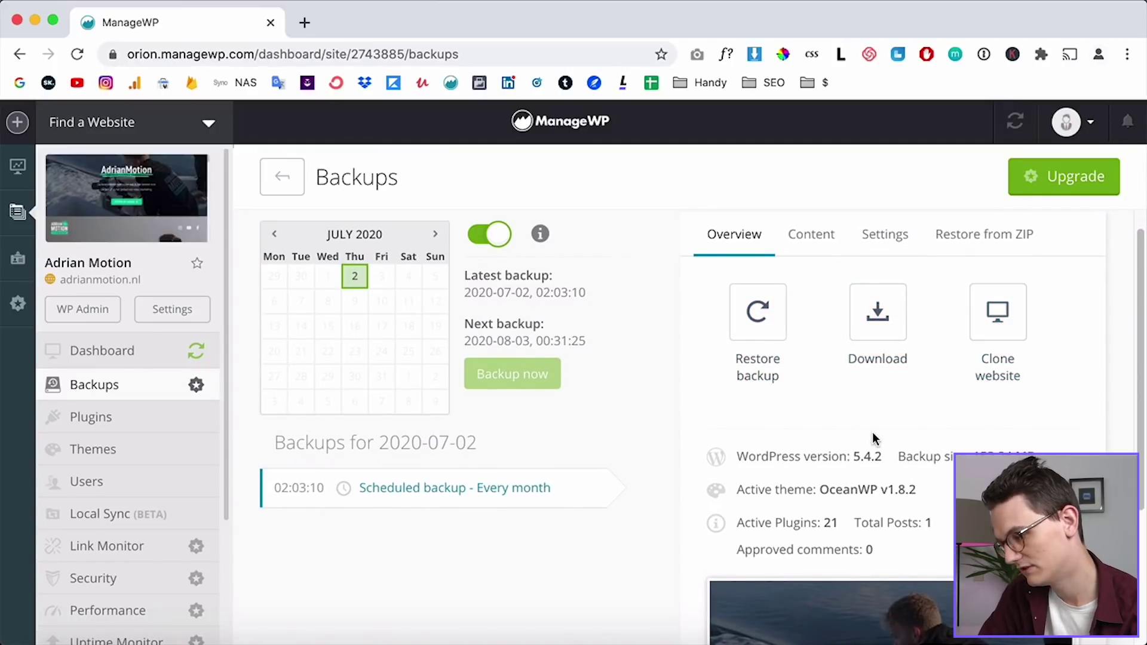
{"action": "scroll", "coordinate": [870, 435], "scroll_direction": "down", "scroll_amount": 1}
{"action": "scroll", "coordinate": [913, 418], "scroll_direction": "up", "scroll_amount": 1}
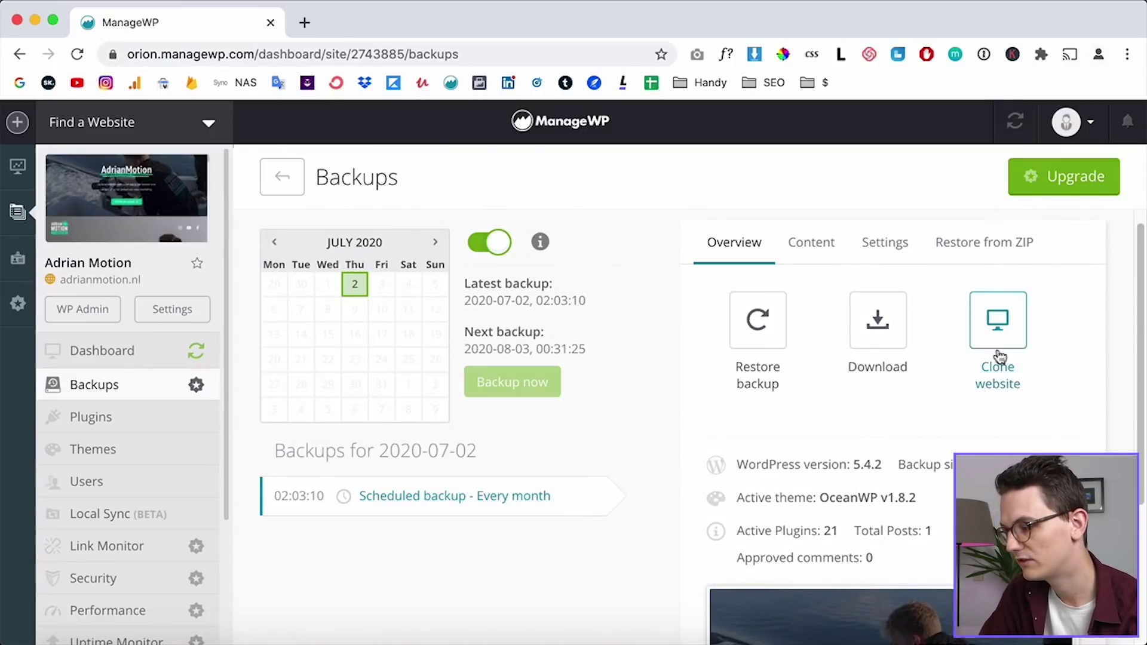
{"action": "scroll", "coordinate": [717, 442], "scroll_direction": "up", "scroll_amount": 1}
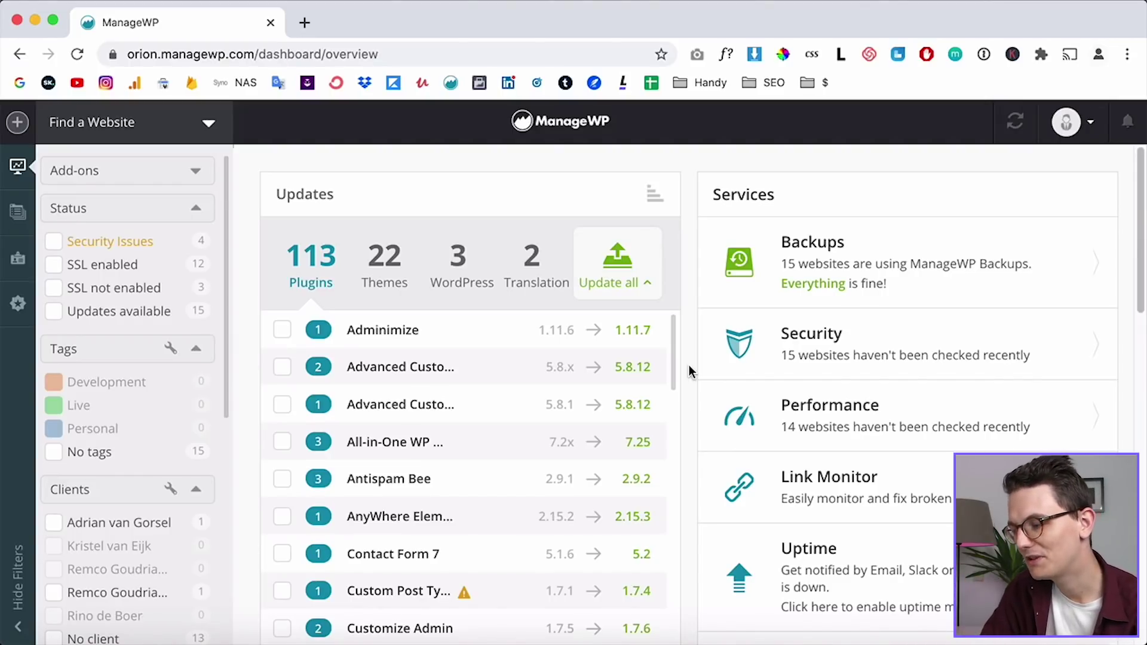
{"action": "mouse_move", "coordinate": [621, 275]}
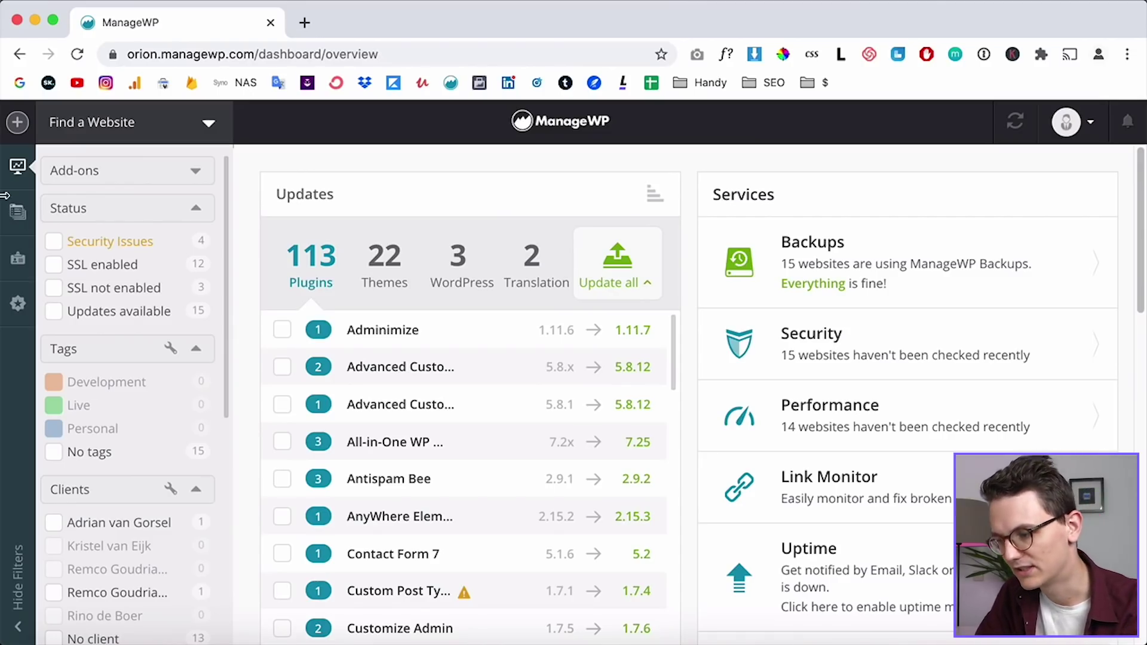
{"action": "left_click", "coordinate": [18, 211]}
- Run Update all on A Yoga Collective and confirm the update
{"action": "scroll", "coordinate": [249, 341], "scroll_direction": "down", "scroll_amount": 1}
{"action": "scroll", "coordinate": [250, 342], "scroll_direction": "up", "scroll_amount": 1}
{"action": "mouse_move", "coordinate": [349, 338]}
{"action": "left_click", "coordinate": [333, 349]}
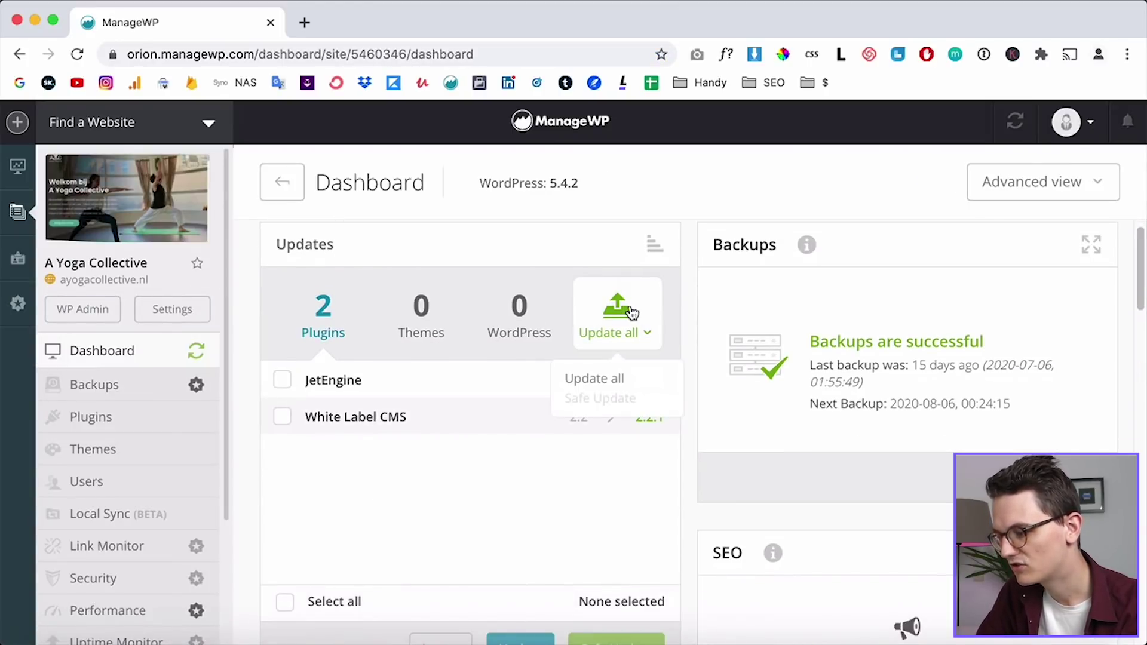
{"action": "left_click", "coordinate": [619, 309]}
{"action": "left_click", "coordinate": [750, 409]}
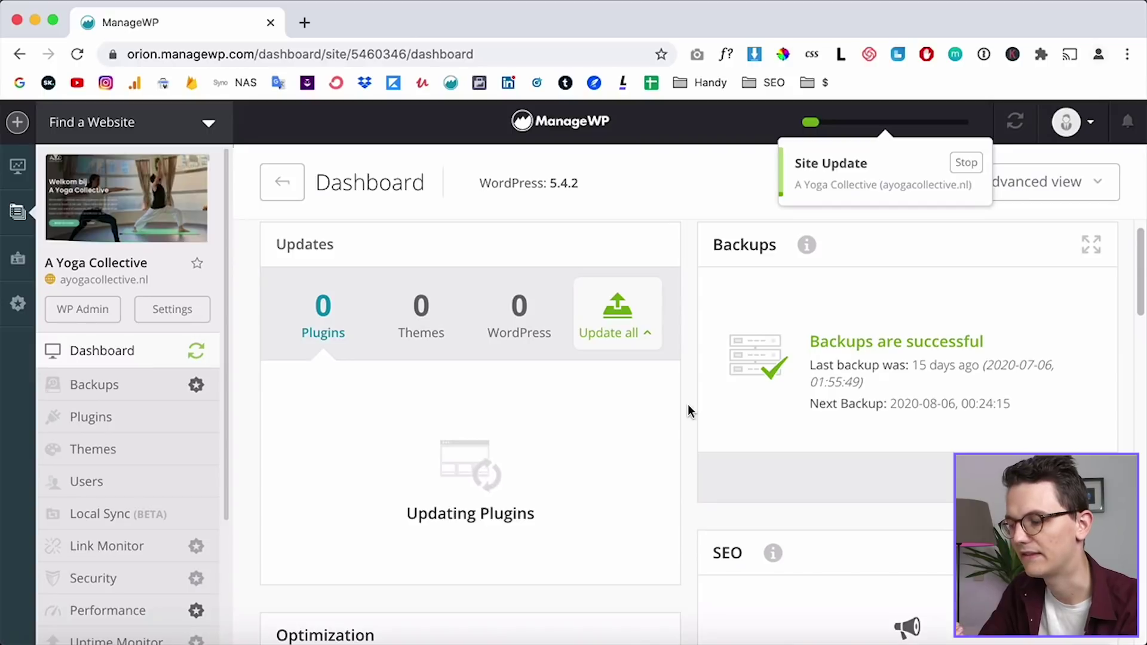
- Run Update all on Adrian Motion and confirm the update
{"action": "left_click", "coordinate": [18, 215]}
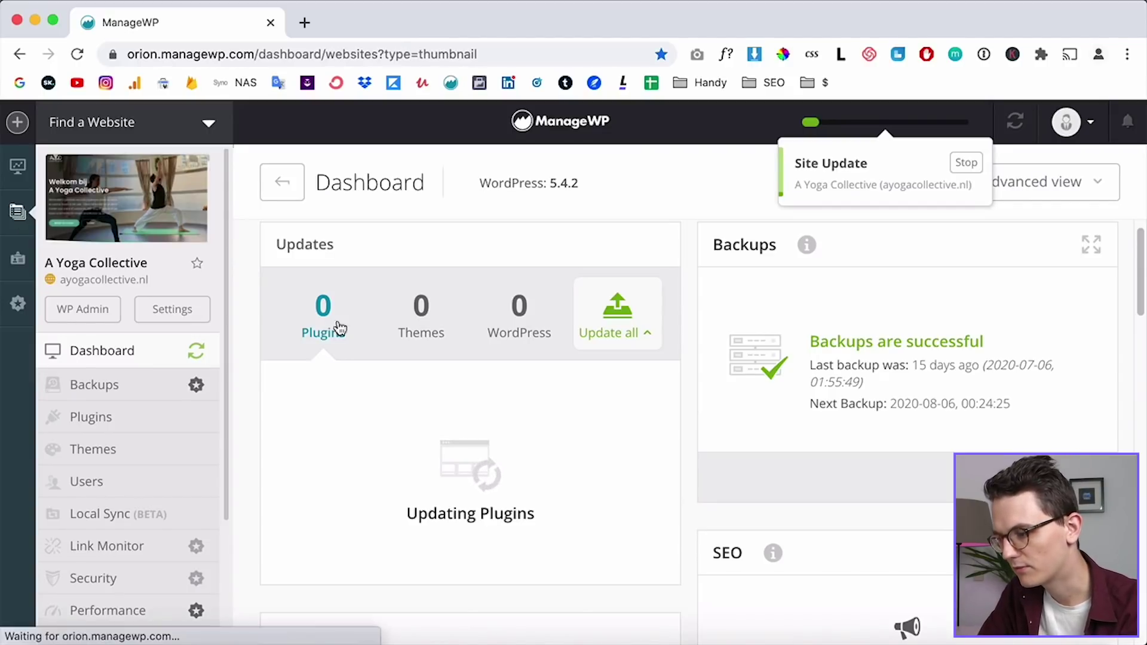
{"action": "left_click", "coordinate": [625, 351]}
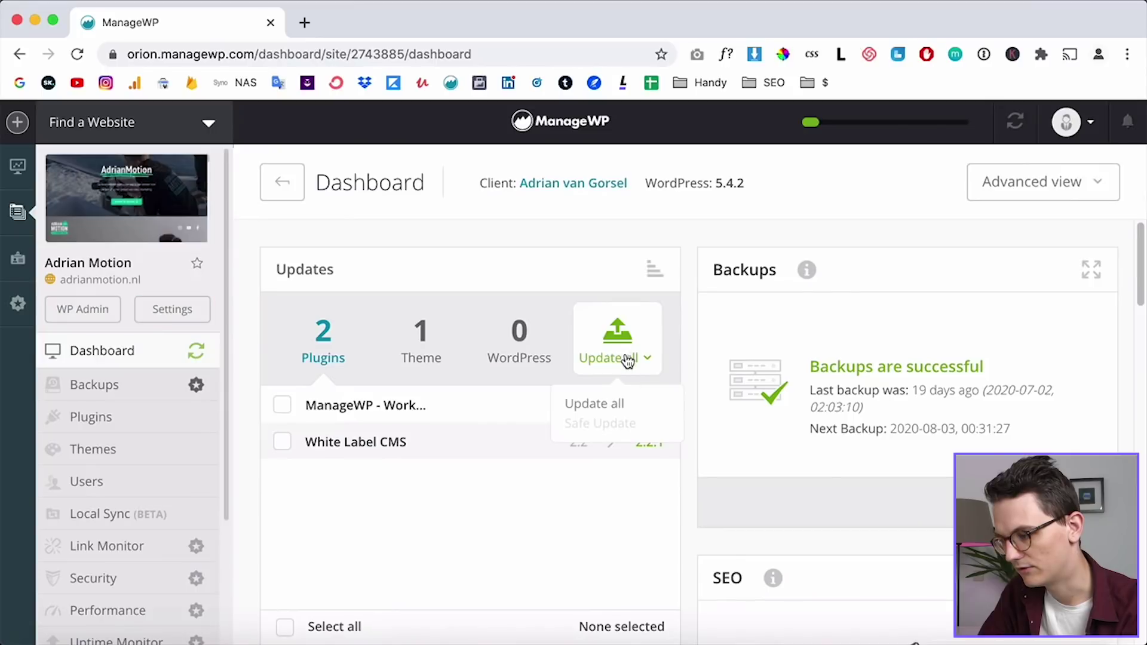
{"action": "mouse_move", "coordinate": [619, 341]}
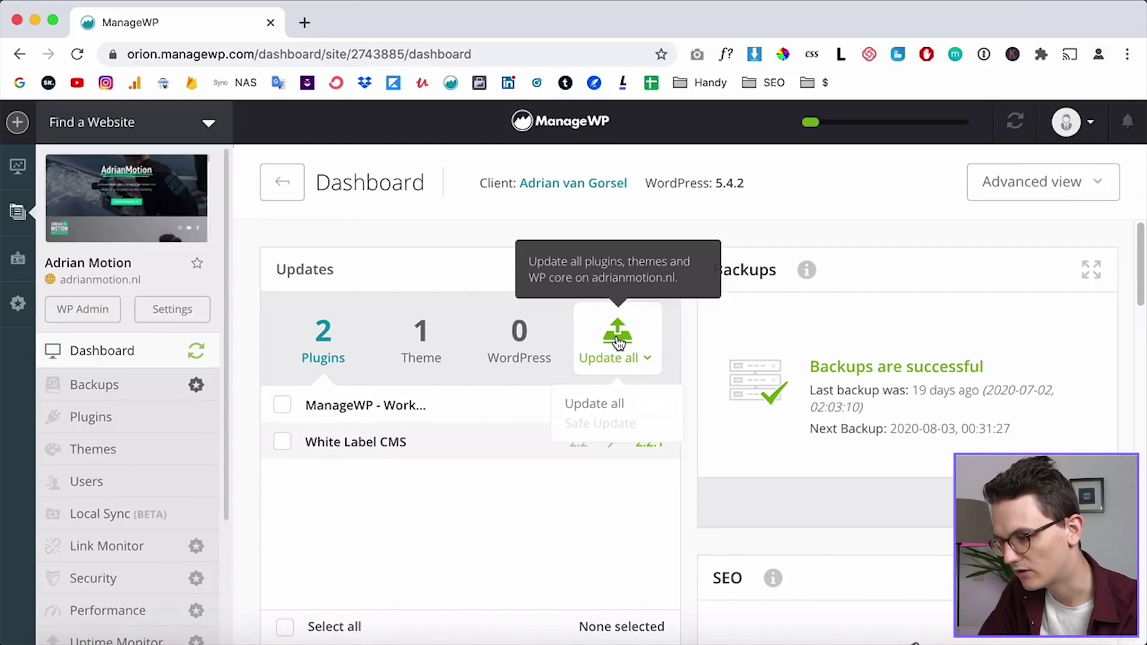
{"action": "left_click", "coordinate": [645, 403]}
{"action": "left_click", "coordinate": [767, 419]}
- Return to the websites list and reopen A Yoga Collective's dashboard
{"action": "left_click", "coordinate": [18, 215]}
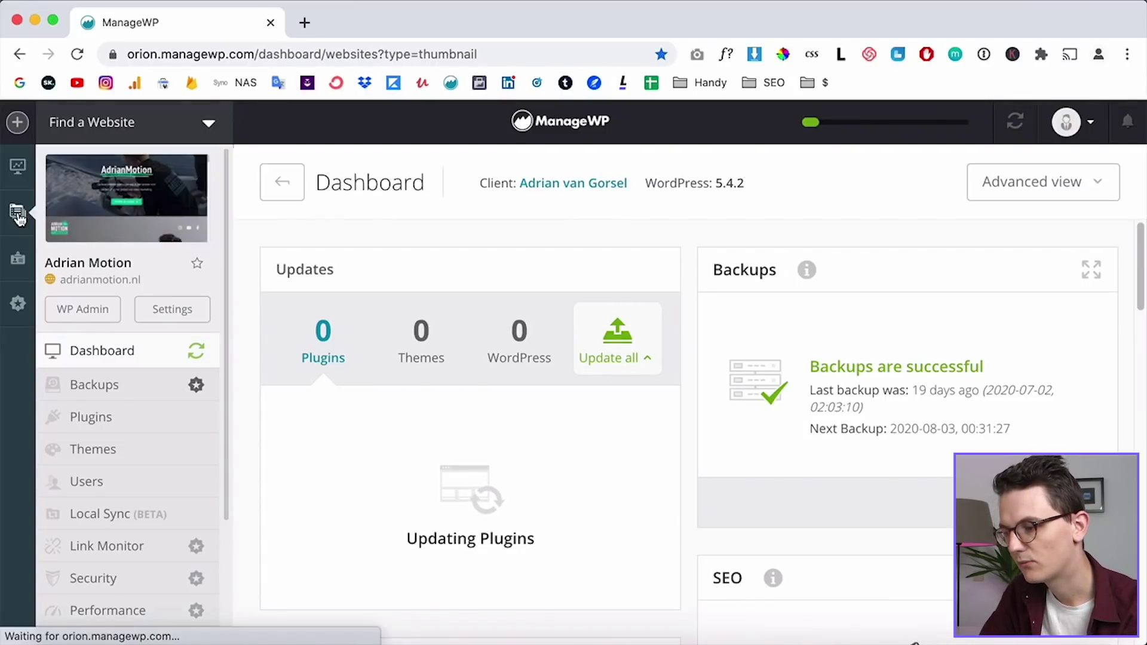
{"action": "mouse_move", "coordinate": [333, 350]}
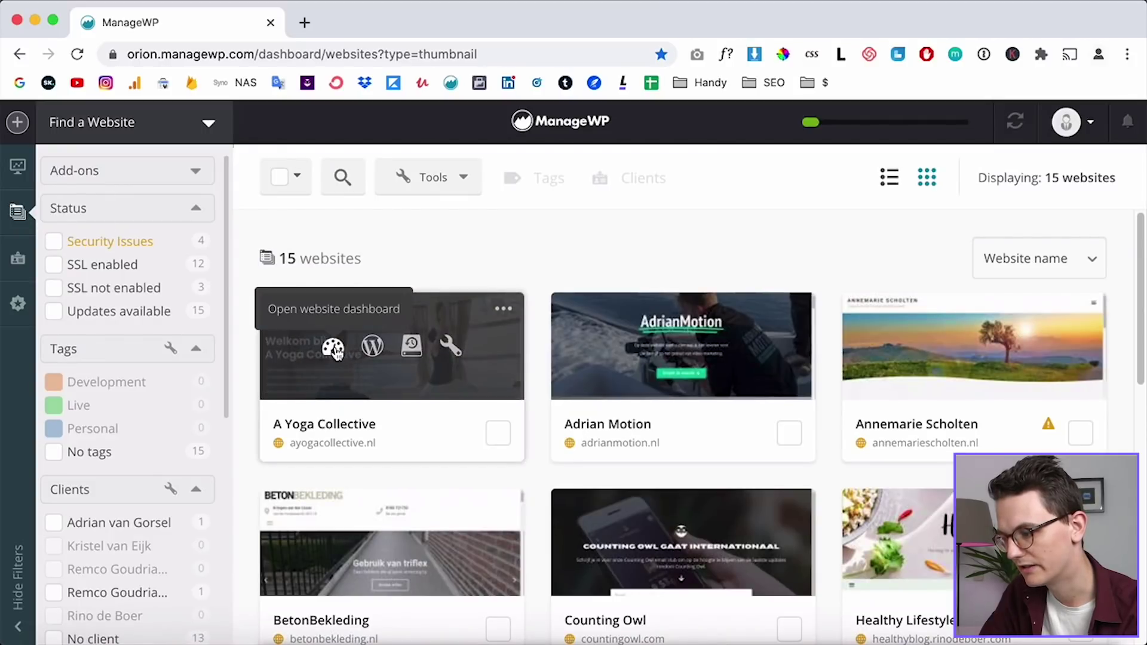
{"action": "left_click", "coordinate": [333, 350]}
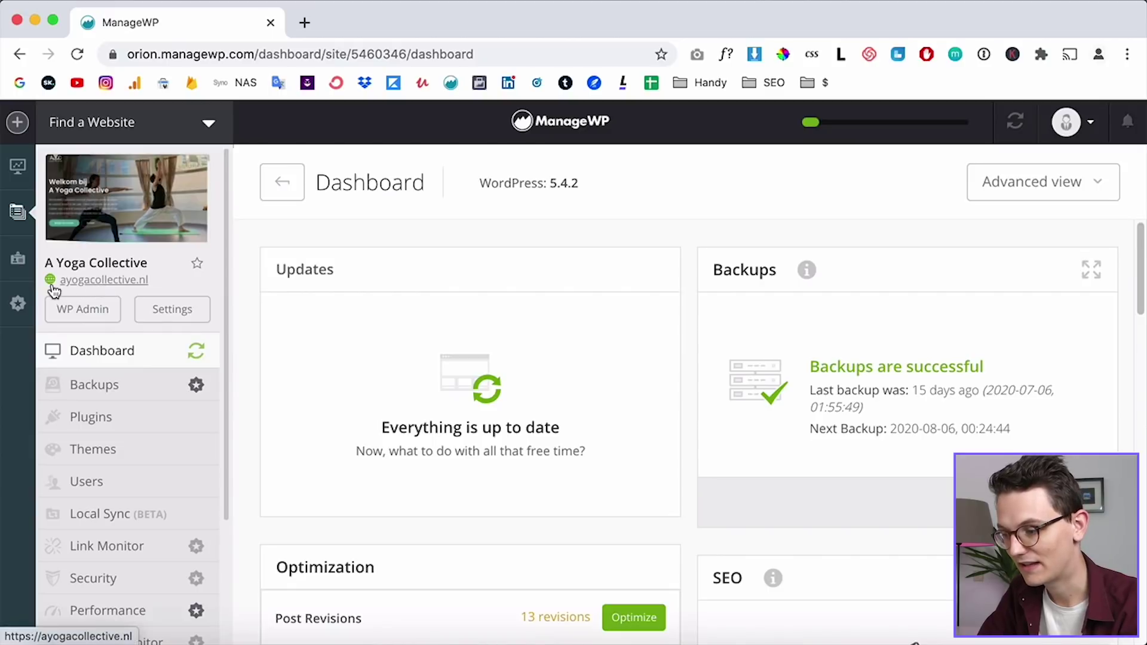
- Leave A Yoga Collective's up-to-date dashboard for the all-sites Websites grid
{"action": "left_click", "coordinate": [18, 165]}
{"action": "mouse_move", "coordinate": [278, 446]}
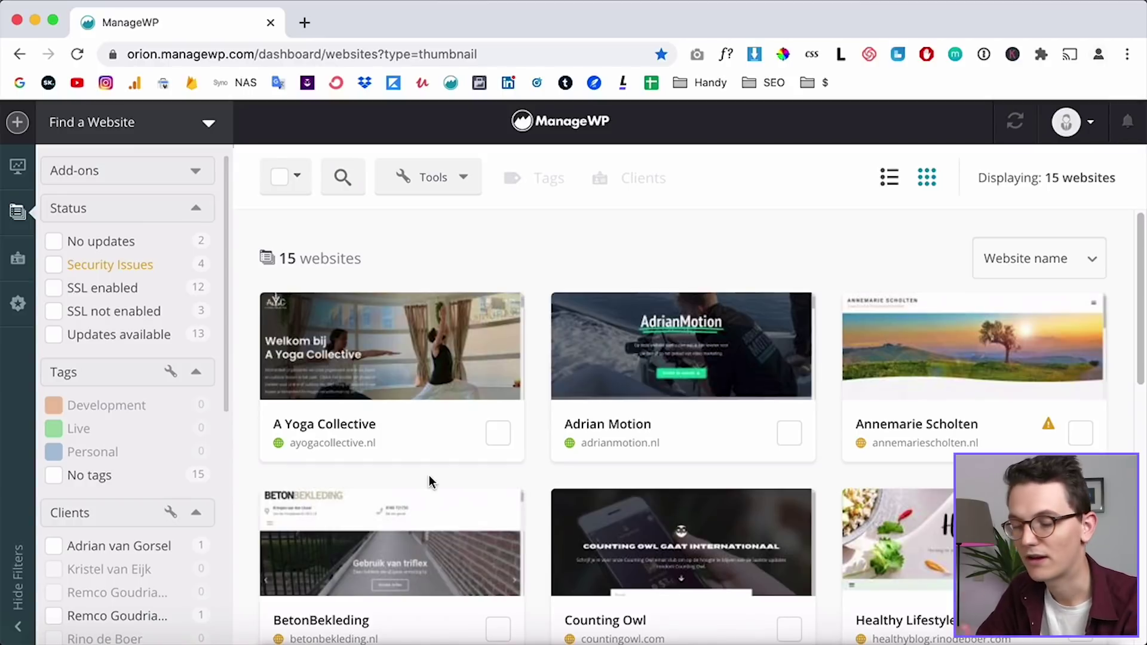
{"action": "mouse_move", "coordinate": [327, 447]}
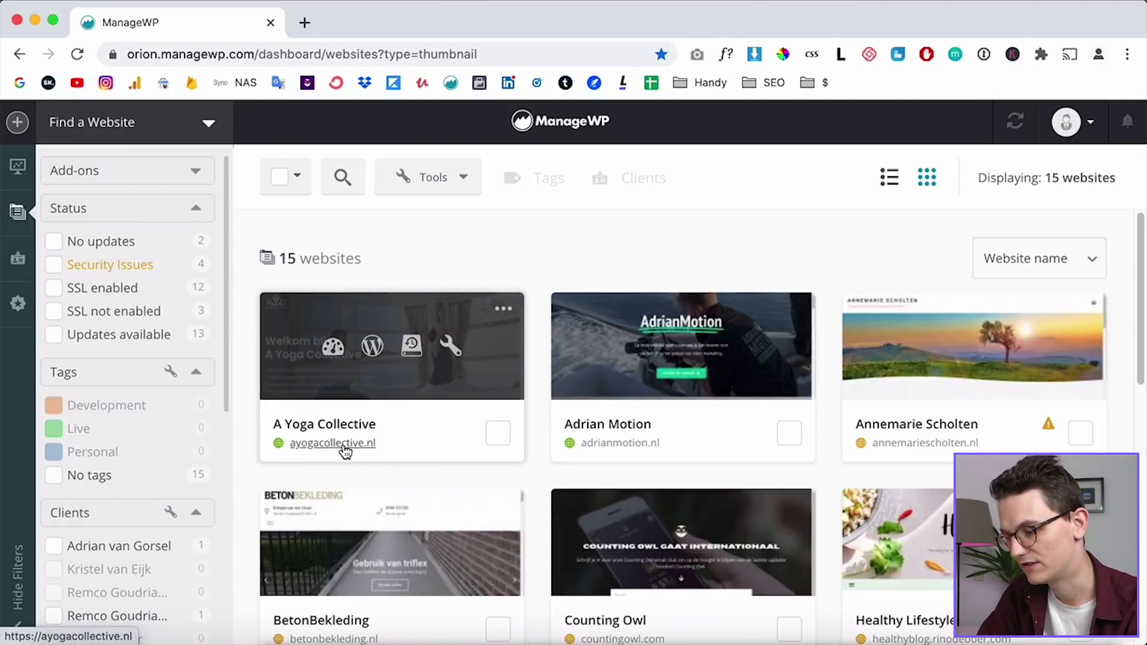
- Open the live A Yoga Collective and Adrian Motion sites and scroll through A Yoga Collective
{"action": "left_click", "coordinate": [345, 449]}
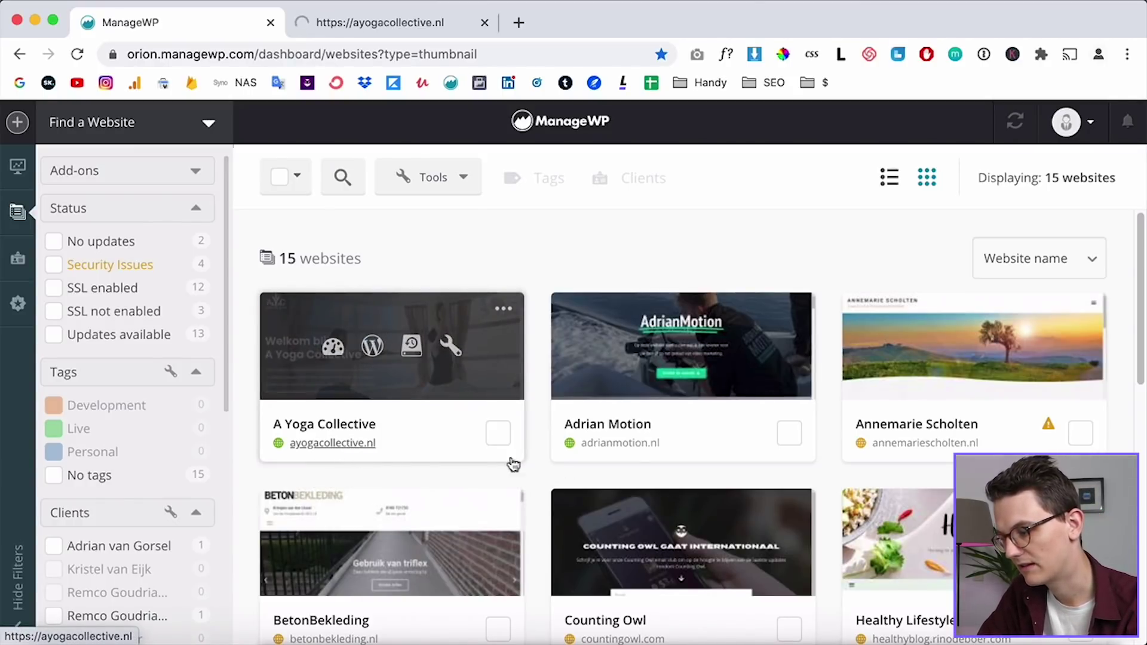
{"action": "left_click", "coordinate": [640, 443]}
{"action": "left_click", "coordinate": [399, 20]}
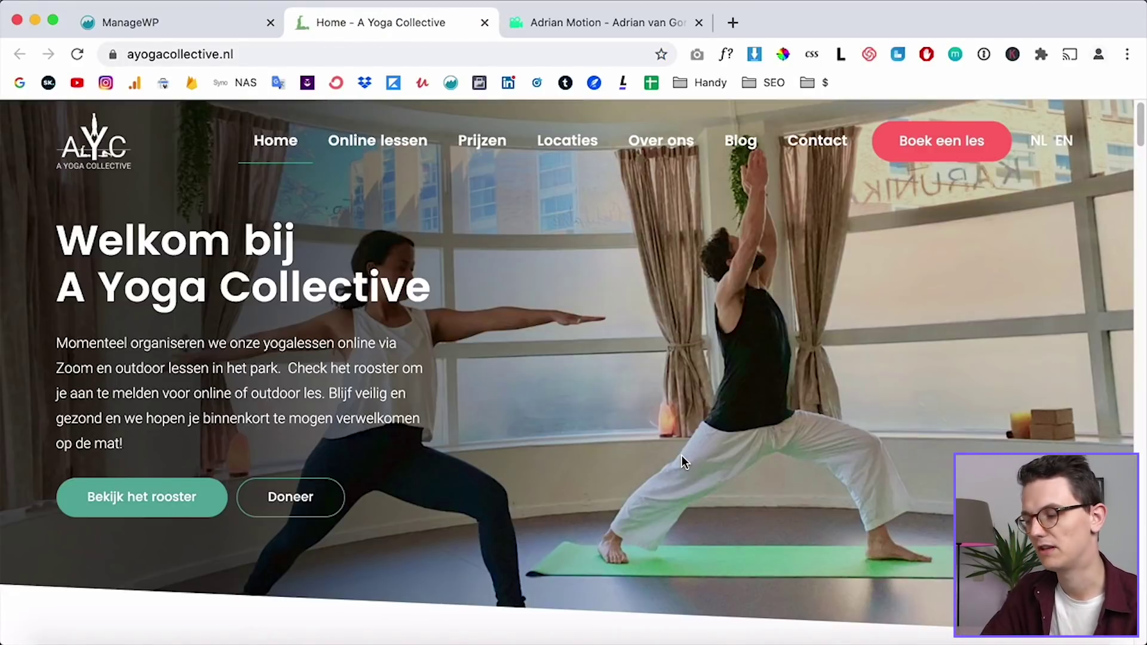
{"action": "scroll", "coordinate": [847, 500], "scroll_direction": "down", "scroll_amount": 10}
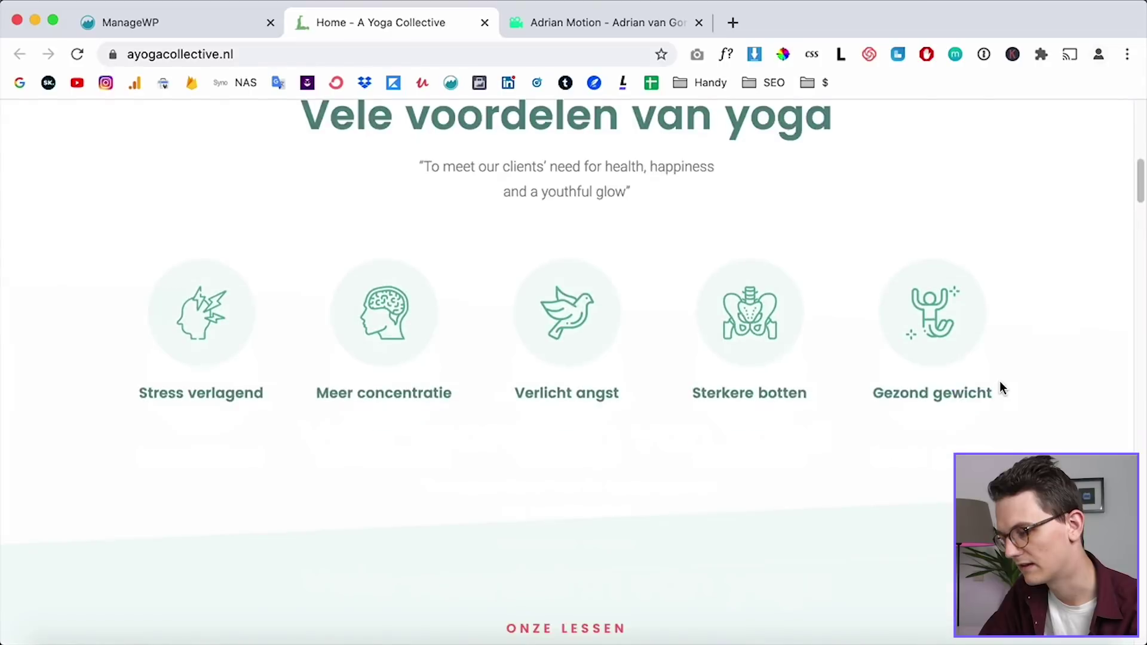
{"action": "scroll", "coordinate": [998, 381], "scroll_direction": "down", "scroll_amount": 15}
{"action": "scroll", "coordinate": [1108, 401], "scroll_direction": "down", "scroll_amount": 12}
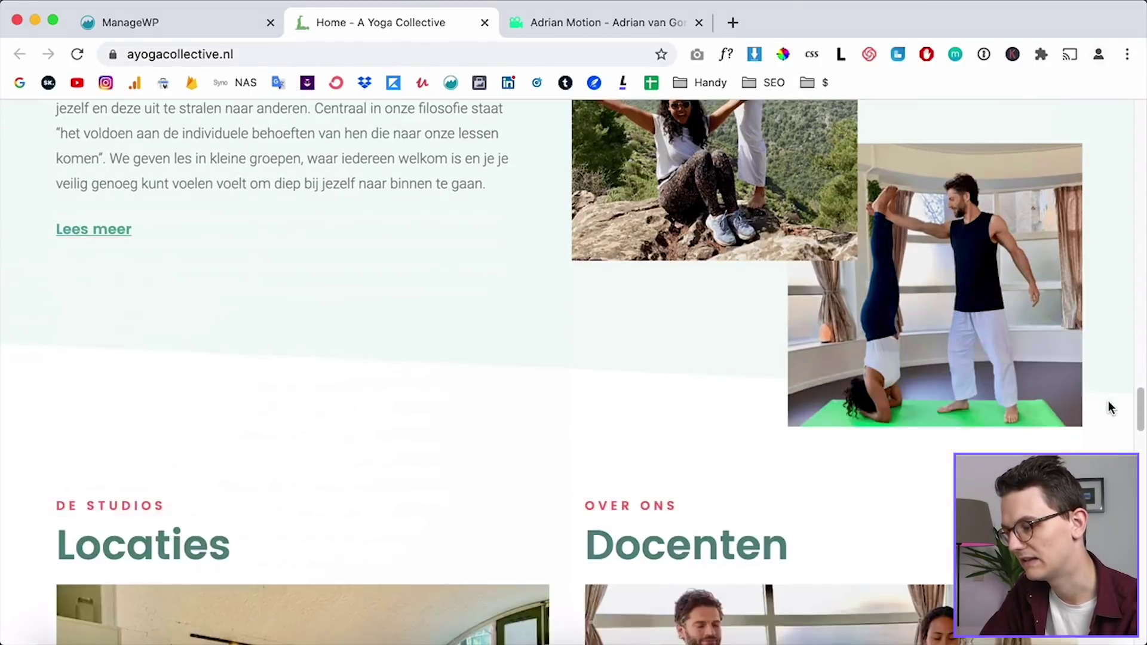
{"action": "scroll", "coordinate": [1108, 402], "scroll_direction": "down", "scroll_amount": 15}
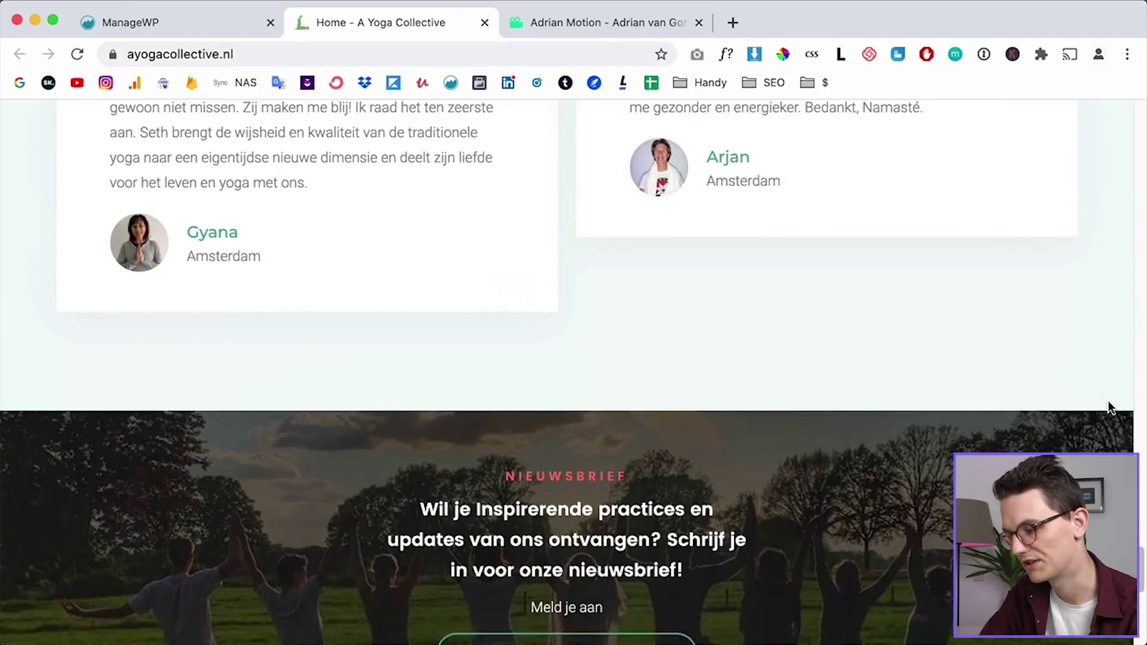
{"action": "scroll", "coordinate": [1108, 401], "scroll_direction": "down", "scroll_amount": 5}
- Browse the Adrian Motion website down to its footer
{"action": "left_click", "coordinate": [580, 22]}
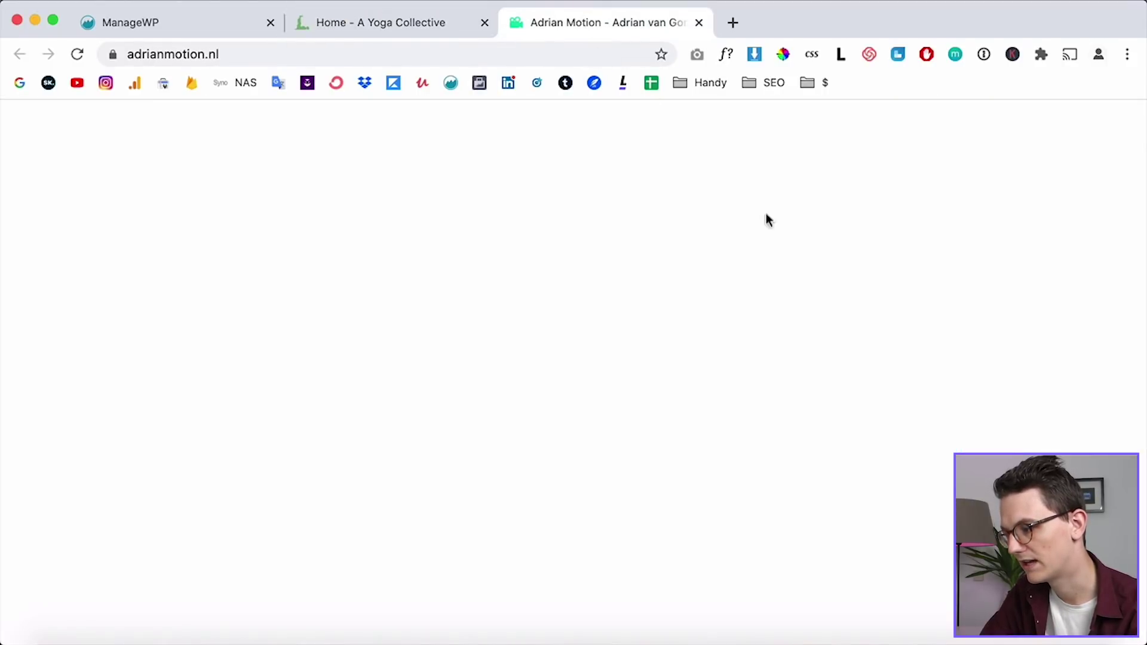
{"action": "scroll", "coordinate": [1011, 343], "scroll_direction": "down", "scroll_amount": 5}
{"action": "scroll", "coordinate": [1011, 345], "scroll_direction": "down", "scroll_amount": 10}
{"action": "scroll", "coordinate": [555, 374], "scroll_direction": "down", "scroll_amount": 1}
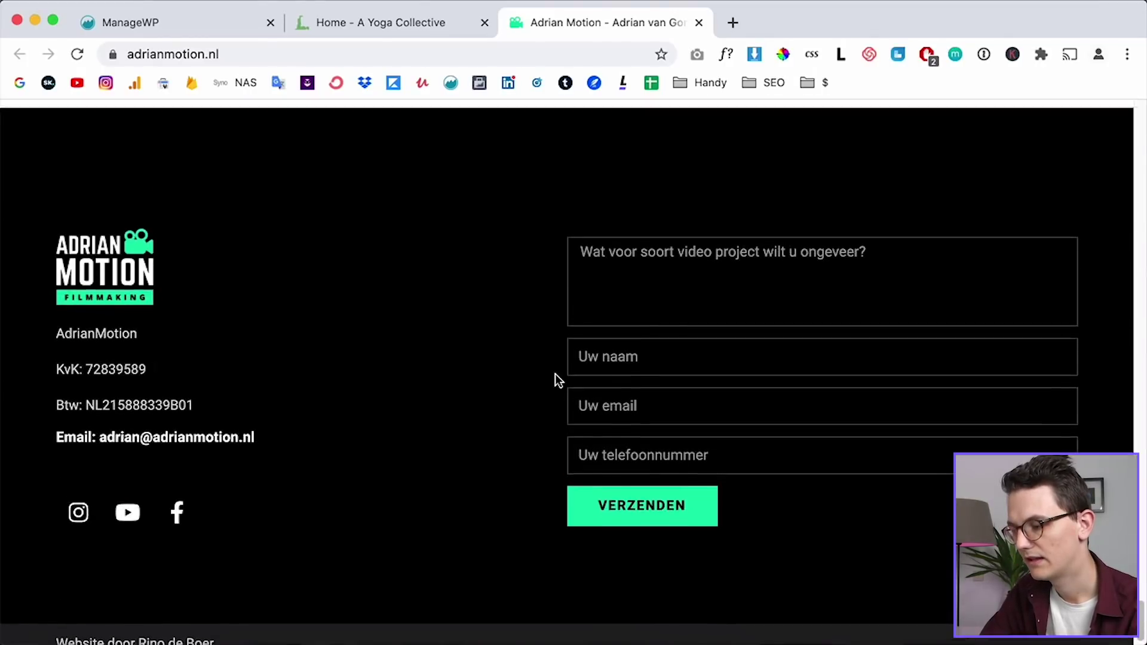
{"action": "scroll", "coordinate": [555, 374], "scroll_direction": "up", "scroll_amount": 6}
{"action": "scroll", "coordinate": [555, 374], "scroll_direction": "down", "scroll_amount": 7}
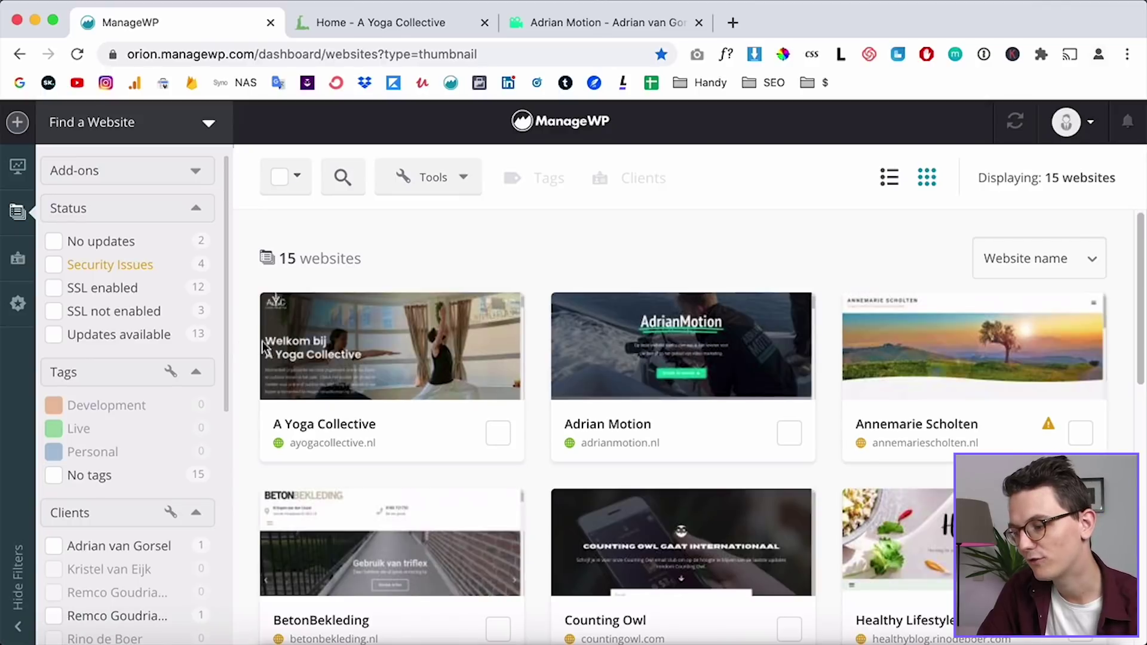
- Use A Yoga Collective's Open WP dashboard link, then switch back to the ManageWP tab
{"action": "mouse_move", "coordinate": [391, 348]}
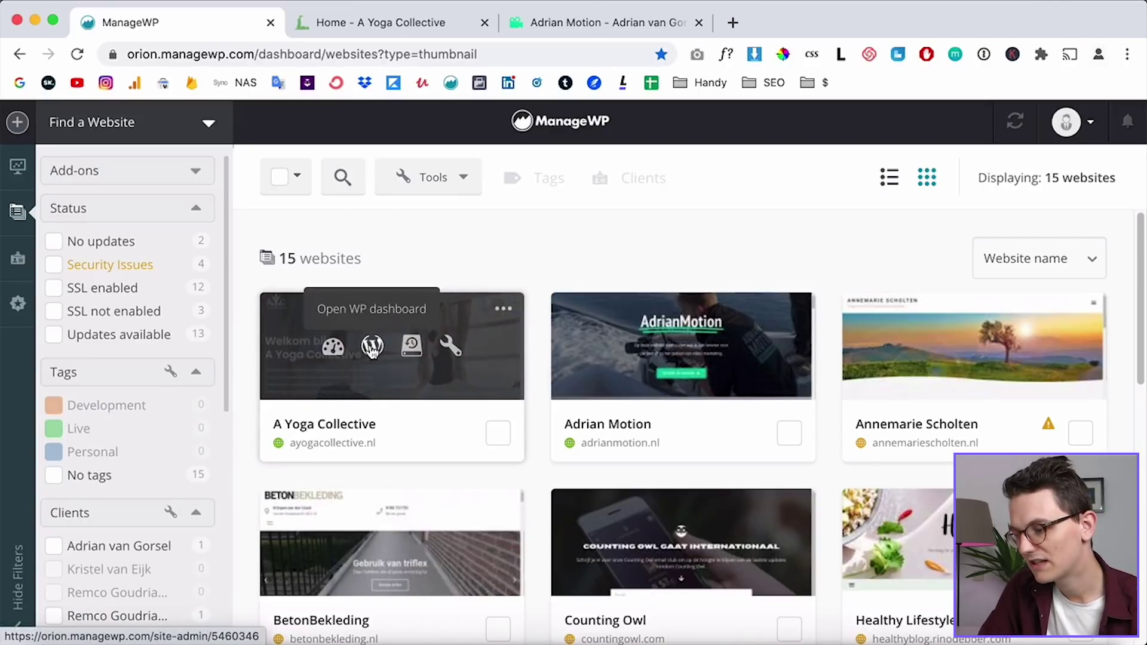
{"action": "left_click", "coordinate": [373, 347]}
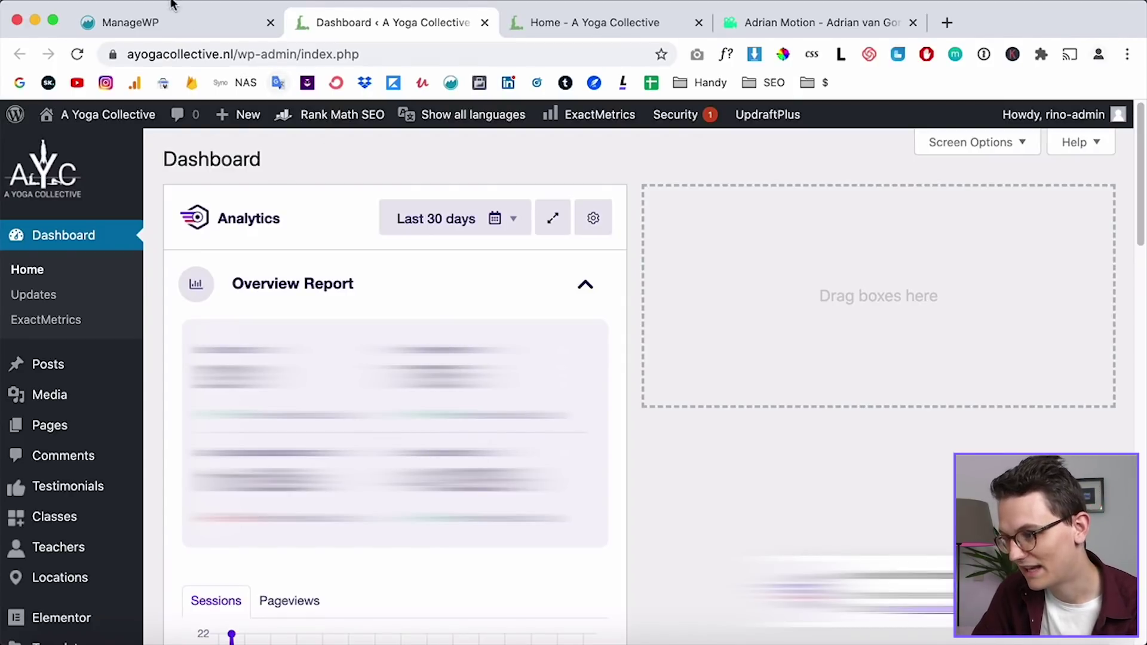
{"action": "left_click", "coordinate": [201, 24]}
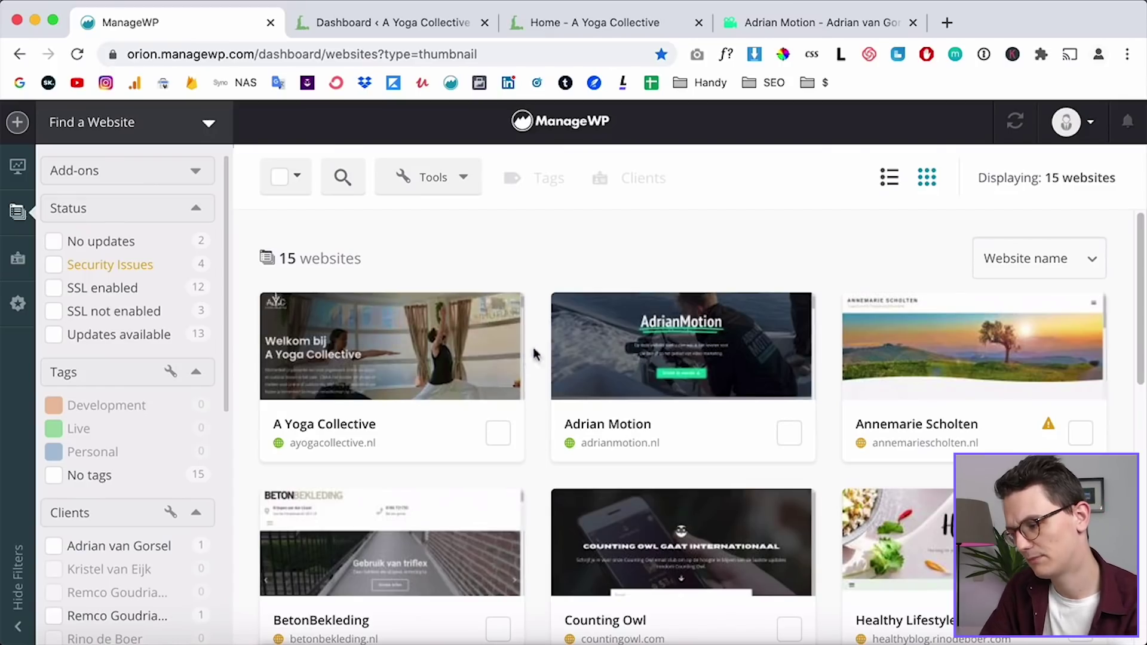
- Go to Adrian Motion's Client Report section and choose New Report
{"action": "mouse_move", "coordinate": [582, 351]}
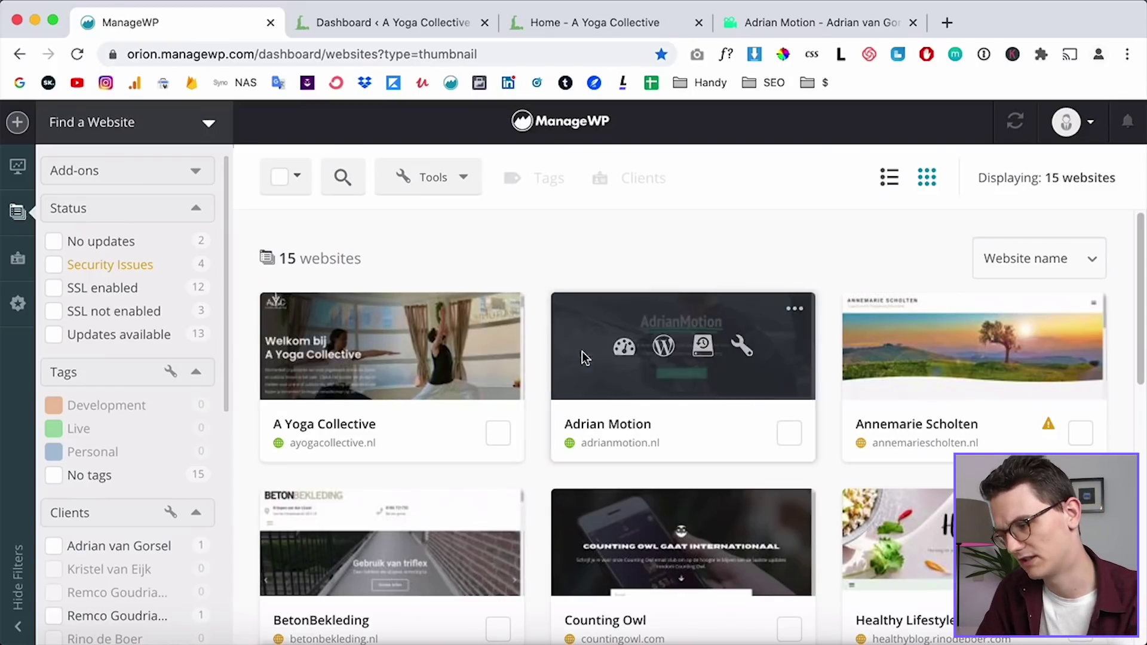
{"action": "left_click", "coordinate": [627, 349]}
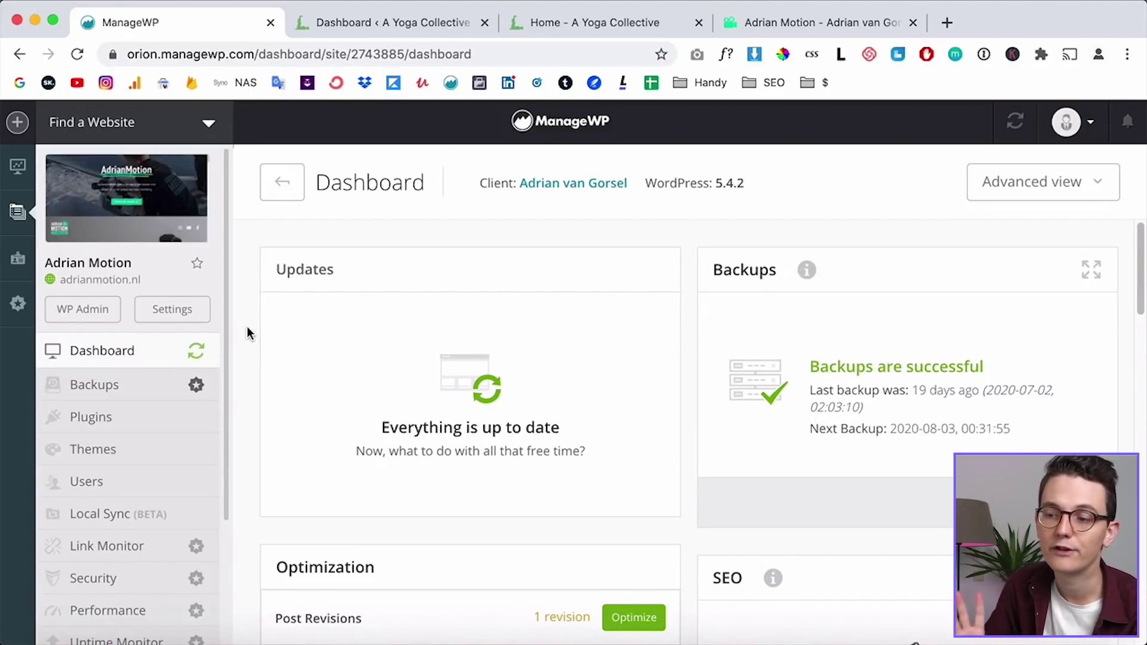
{"action": "scroll", "coordinate": [146, 440], "scroll_direction": "down", "scroll_amount": 3}
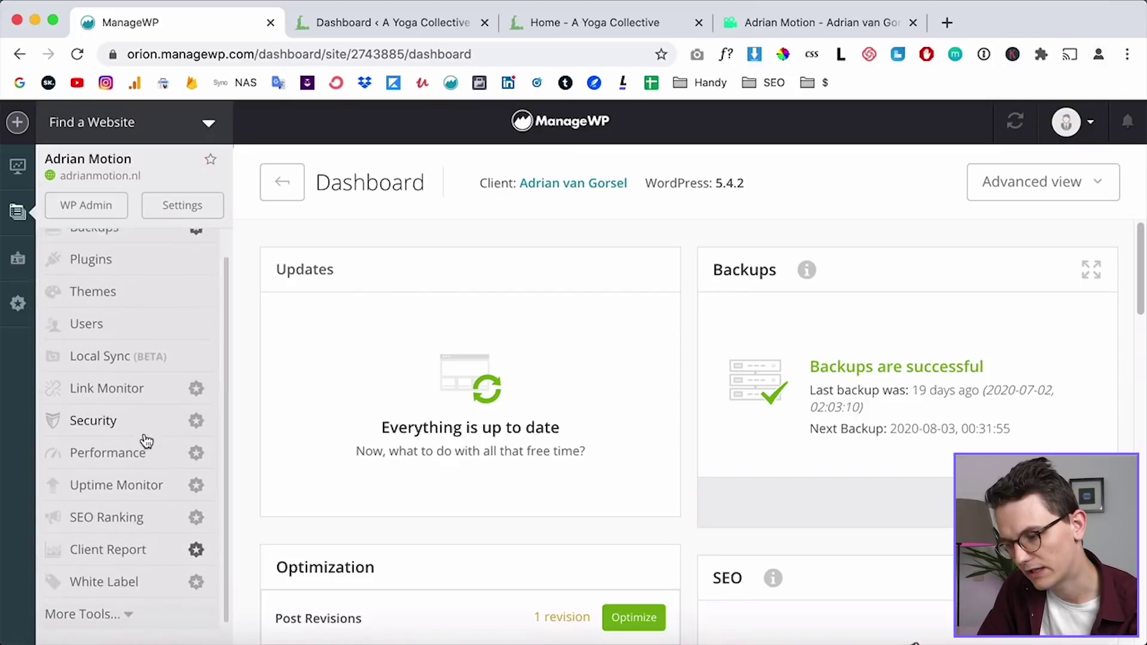
{"action": "left_click", "coordinate": [124, 559]}
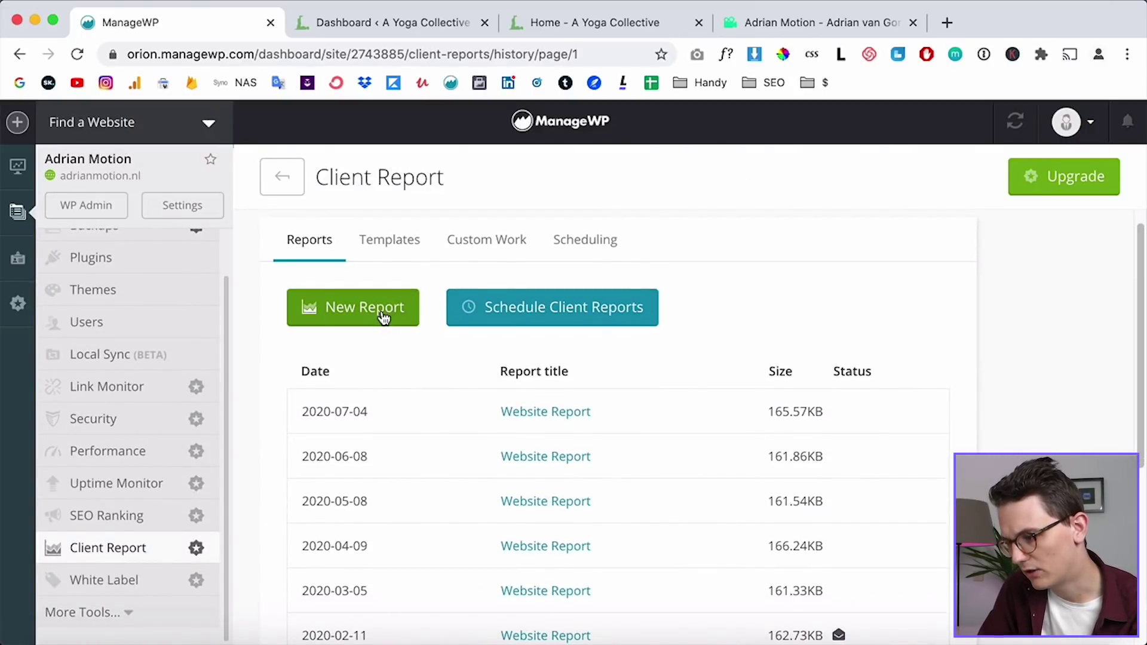
{"action": "left_click", "coordinate": [383, 315]}
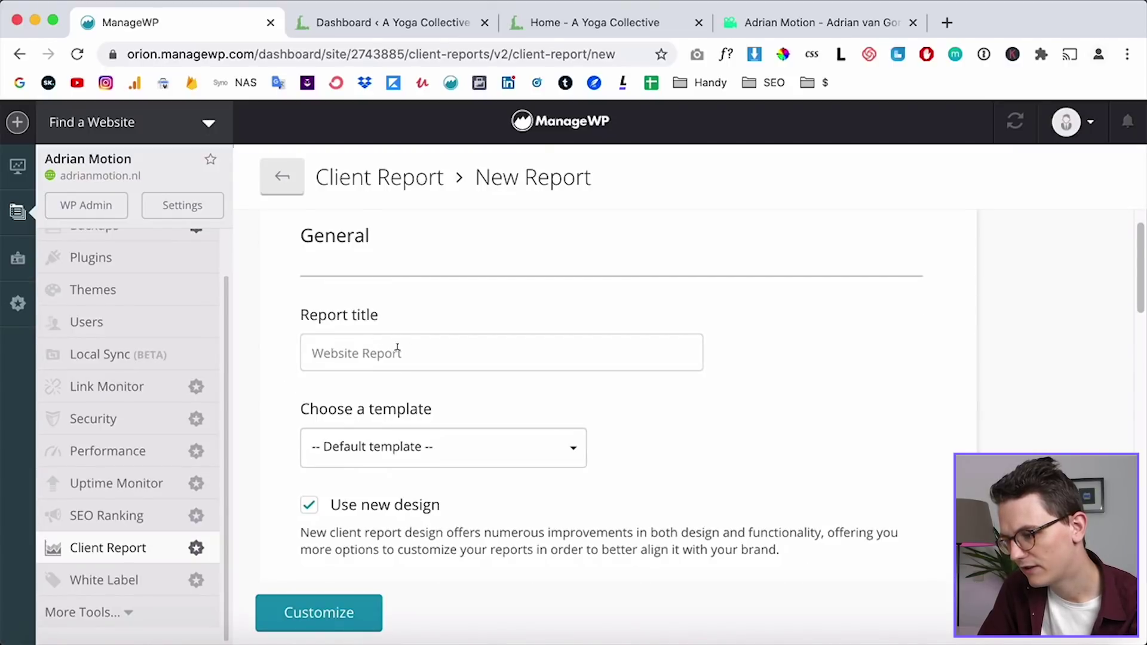
- Choose the AdrianMotion template and Netherlands - Dutch language for the report
{"action": "left_click", "coordinate": [395, 348]}
{"action": "scroll", "coordinate": [238, 388], "scroll_direction": "down", "scroll_amount": 2}
{"action": "left_click", "coordinate": [363, 399]}
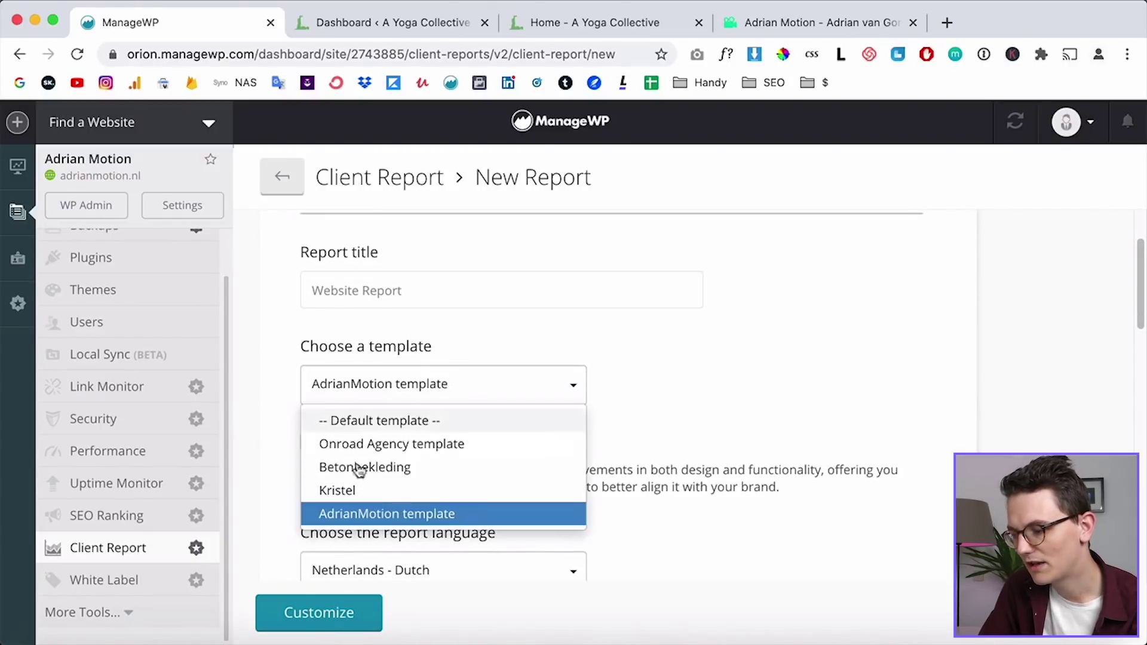
{"action": "left_click", "coordinate": [382, 517]}
{"action": "scroll", "coordinate": [334, 418], "scroll_direction": "down", "scroll_amount": 4}
{"action": "left_click", "coordinate": [382, 308]}
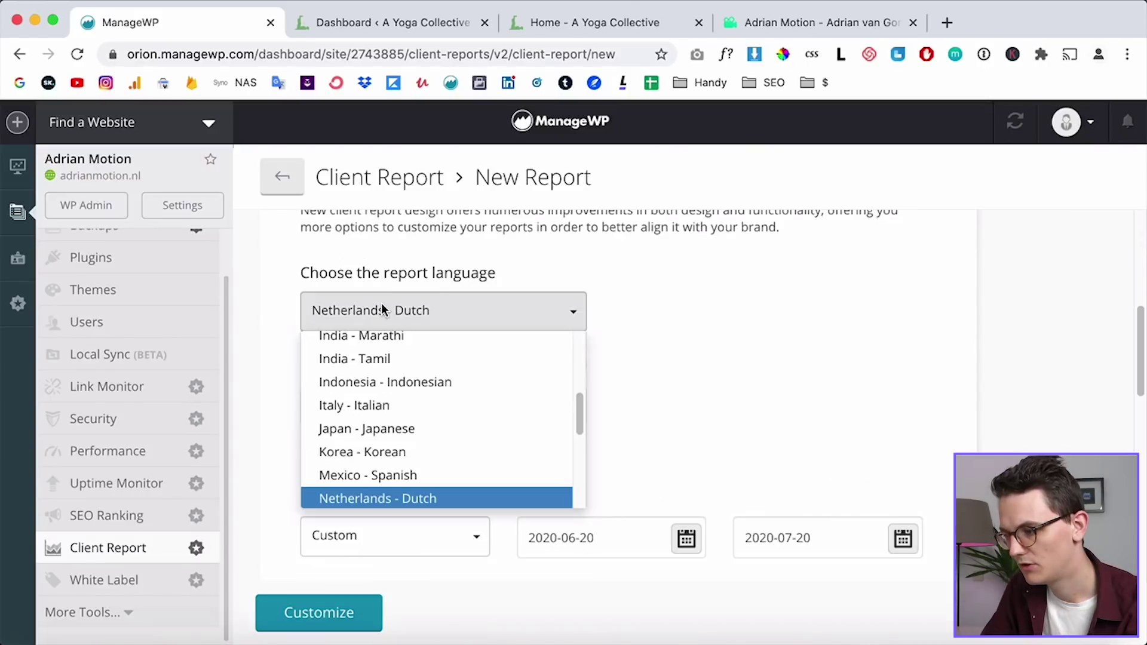
{"action": "left_click", "coordinate": [277, 317]}
- Set the report period from 2020-06-01 to 2020-06-30
{"action": "scroll", "coordinate": [277, 323], "scroll_direction": "down", "scroll_amount": 3}
{"action": "scroll", "coordinate": [287, 331], "scroll_direction": "down", "scroll_amount": 1}
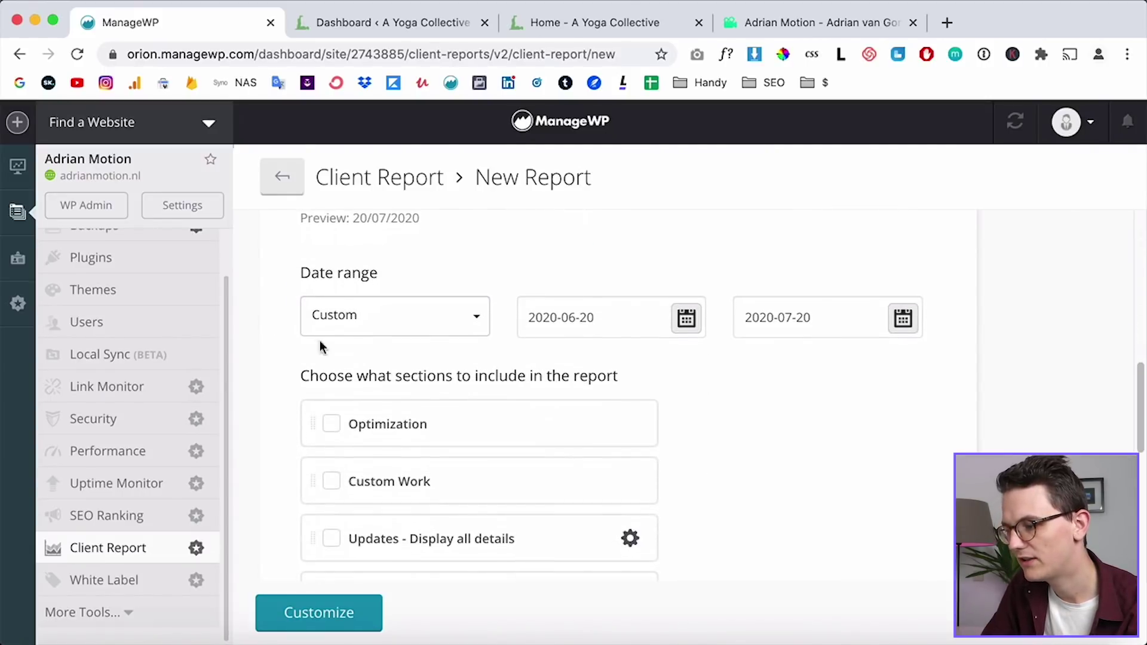
{"action": "left_click", "coordinate": [691, 321]}
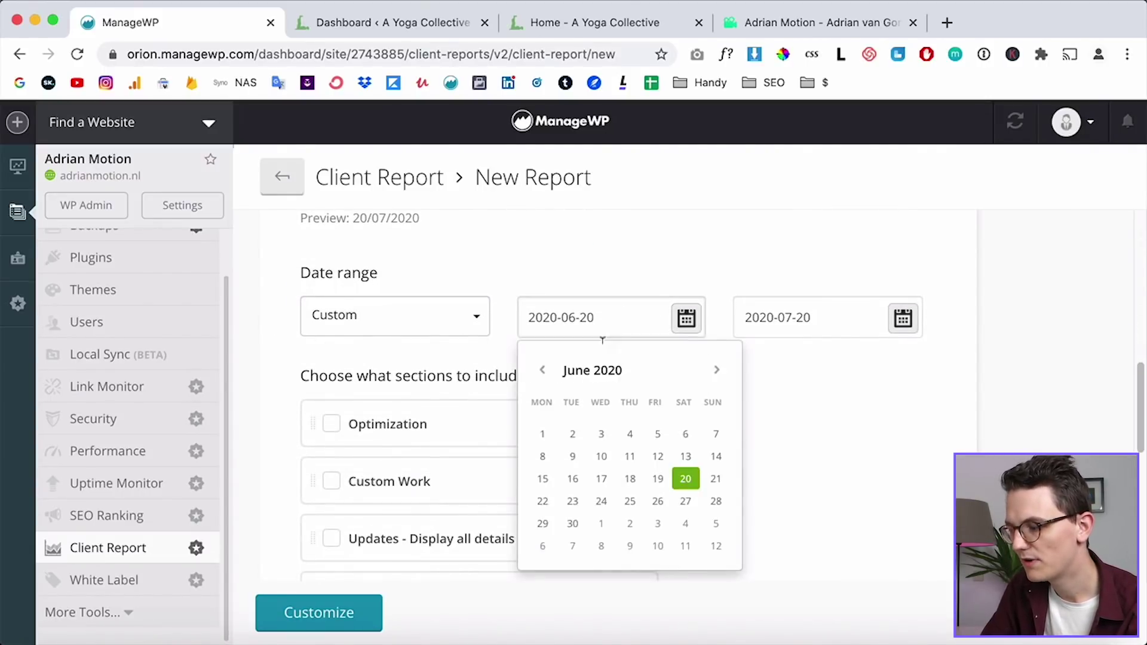
{"action": "left_click", "coordinate": [540, 373]}
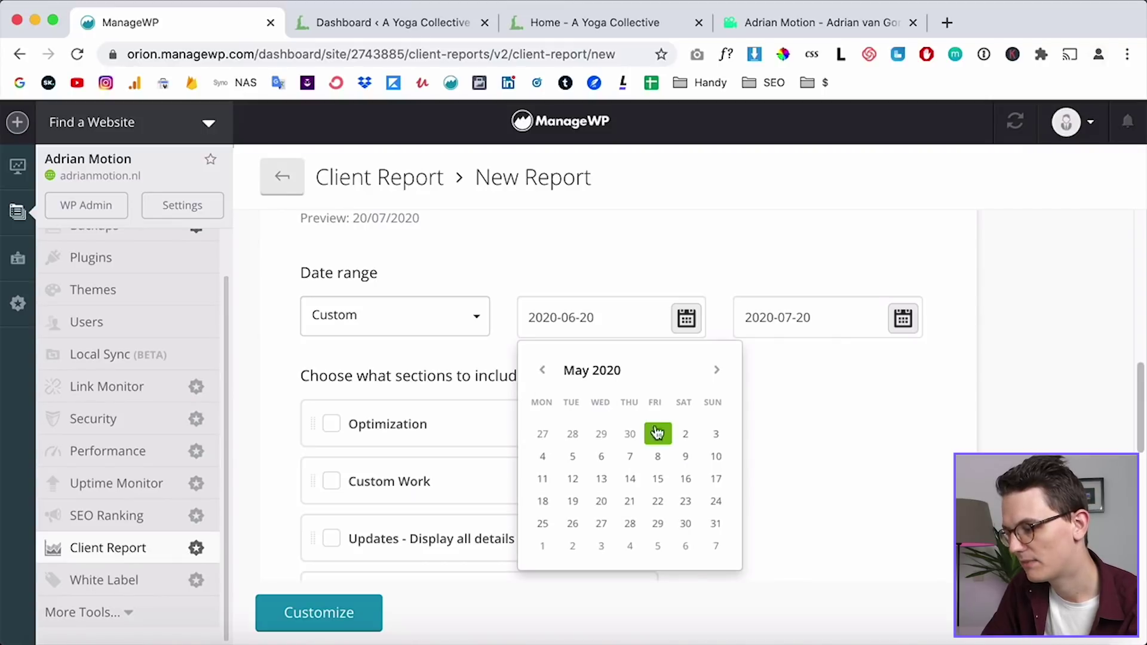
{"action": "left_click", "coordinate": [716, 371]}
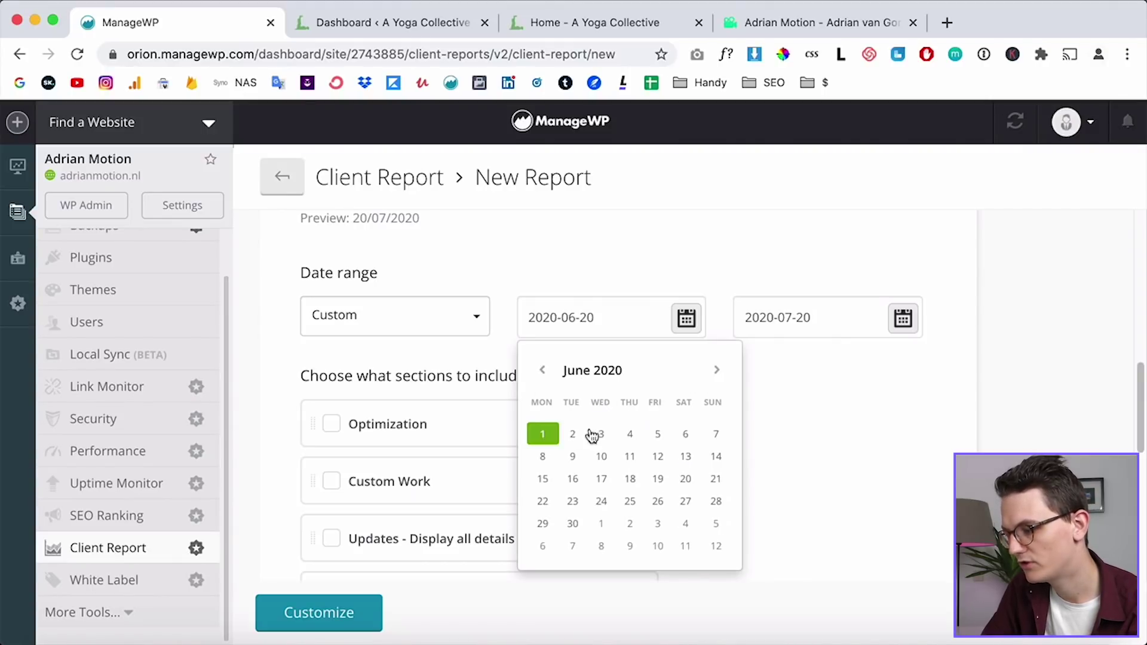
{"action": "left_click", "coordinate": [542, 434]}
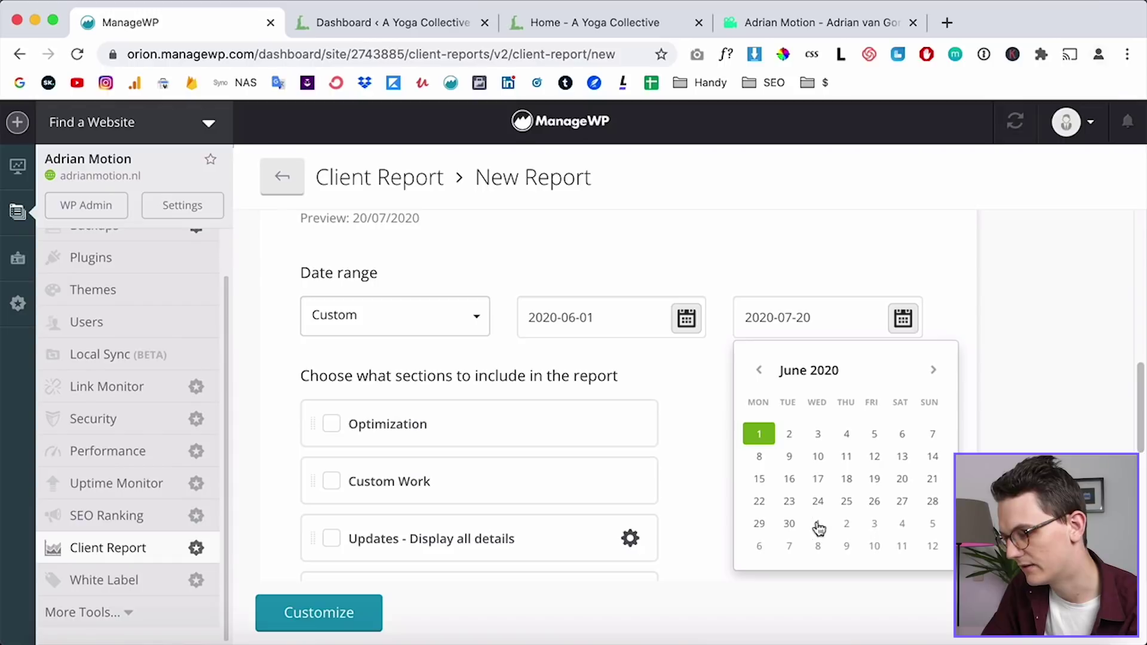
{"action": "left_click", "coordinate": [789, 524]}
- Review the included report sections, such as Backups and Analytics, and proceed to Customize
{"action": "scroll", "coordinate": [732, 446], "scroll_direction": "down", "scroll_amount": 3}
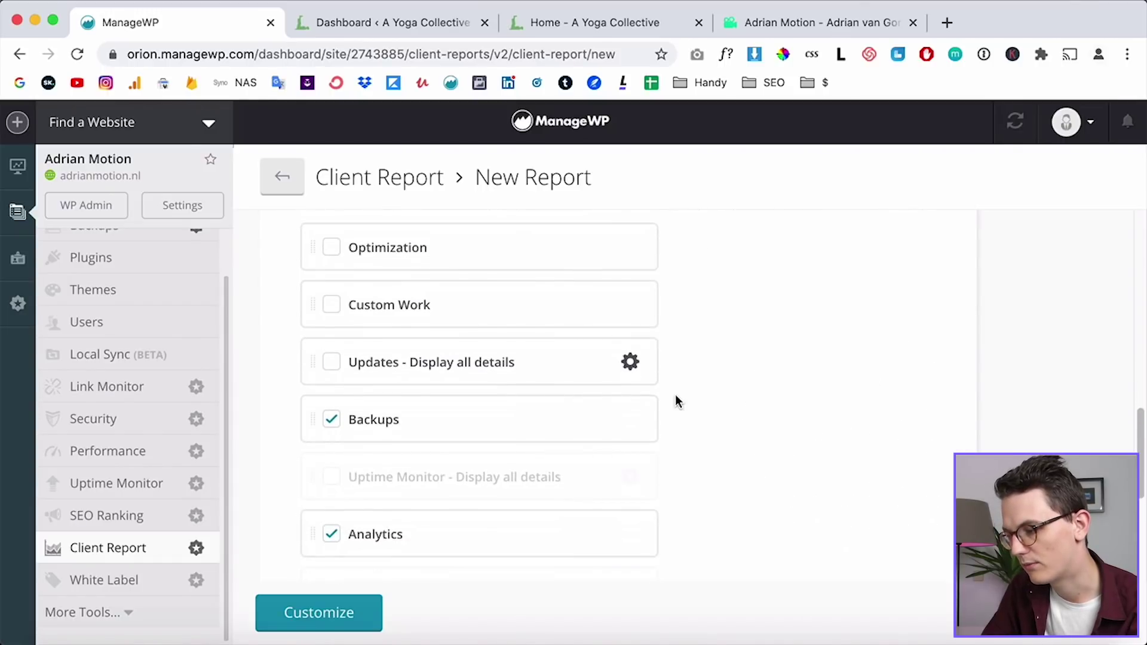
{"action": "scroll", "coordinate": [681, 382], "scroll_direction": "down", "scroll_amount": 1}
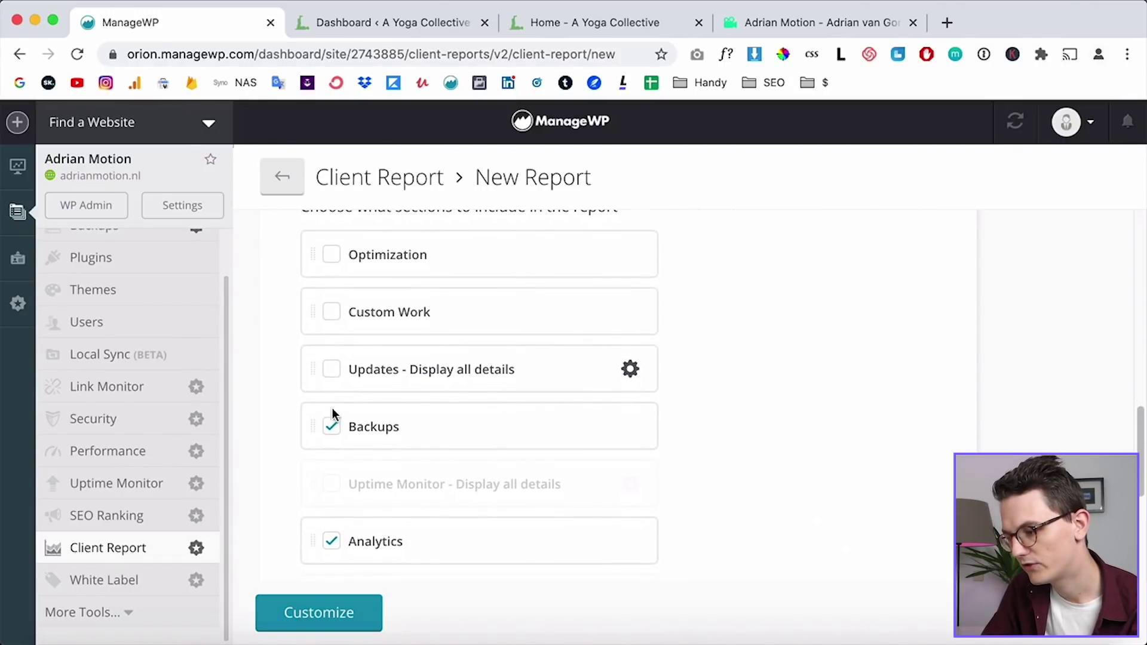
{"action": "scroll", "coordinate": [280, 412], "scroll_direction": "down", "scroll_amount": 1}
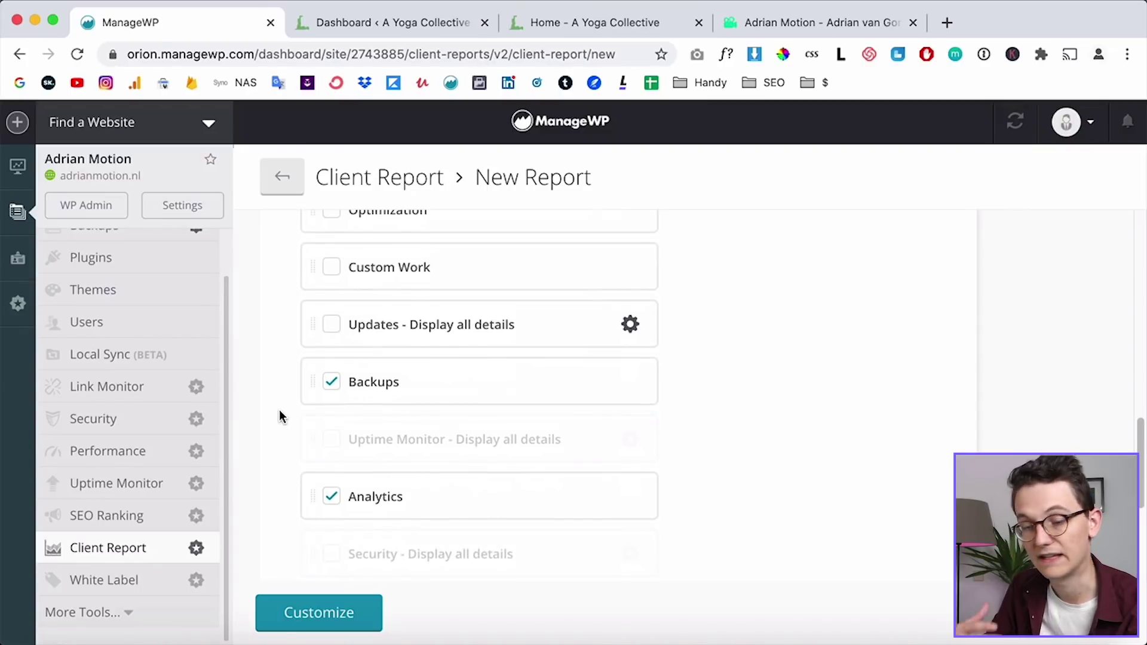
{"action": "scroll", "coordinate": [280, 416], "scroll_direction": "down", "scroll_amount": 1}
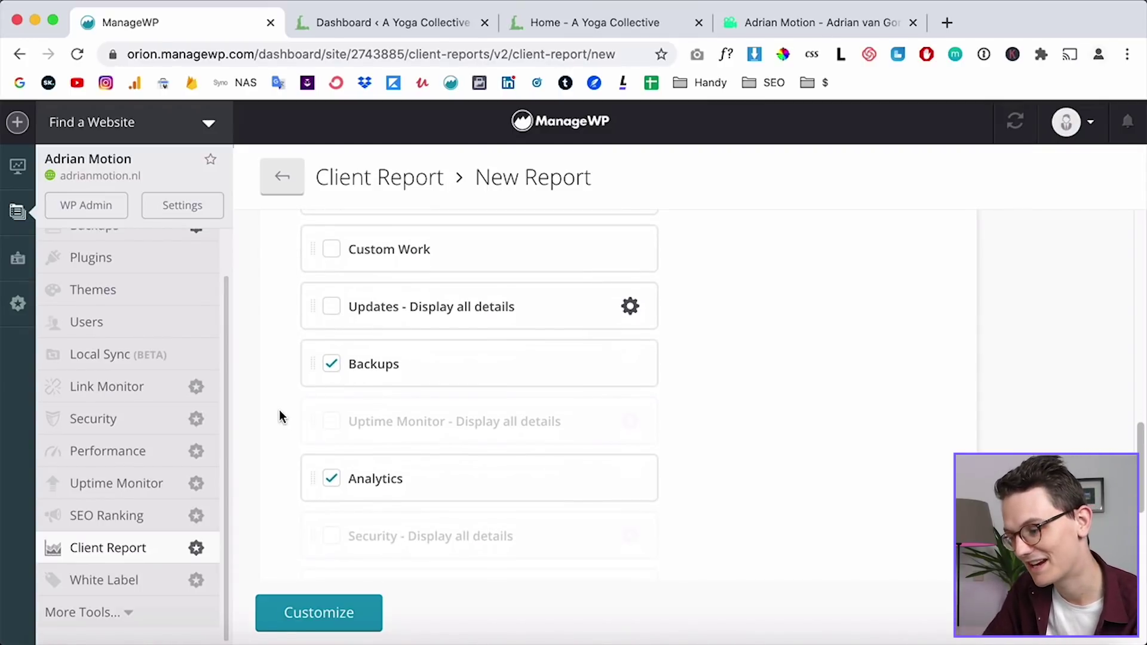
{"action": "scroll", "coordinate": [279, 416], "scroll_direction": "down", "scroll_amount": 3}
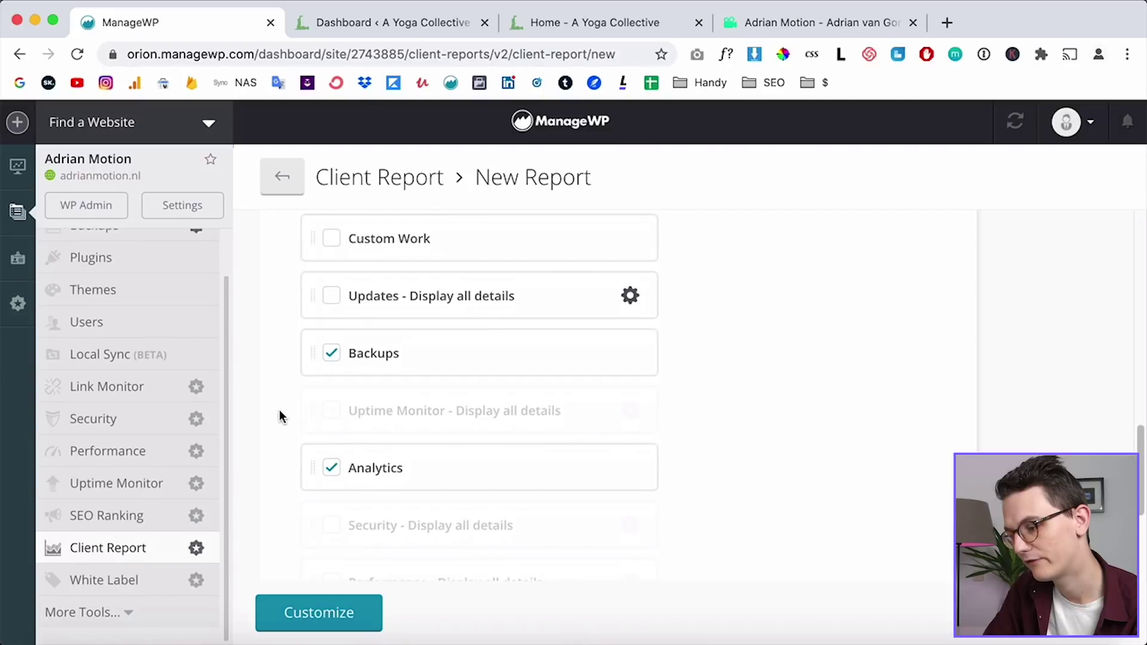
{"action": "scroll", "coordinate": [286, 382], "scroll_direction": "down", "scroll_amount": 2}
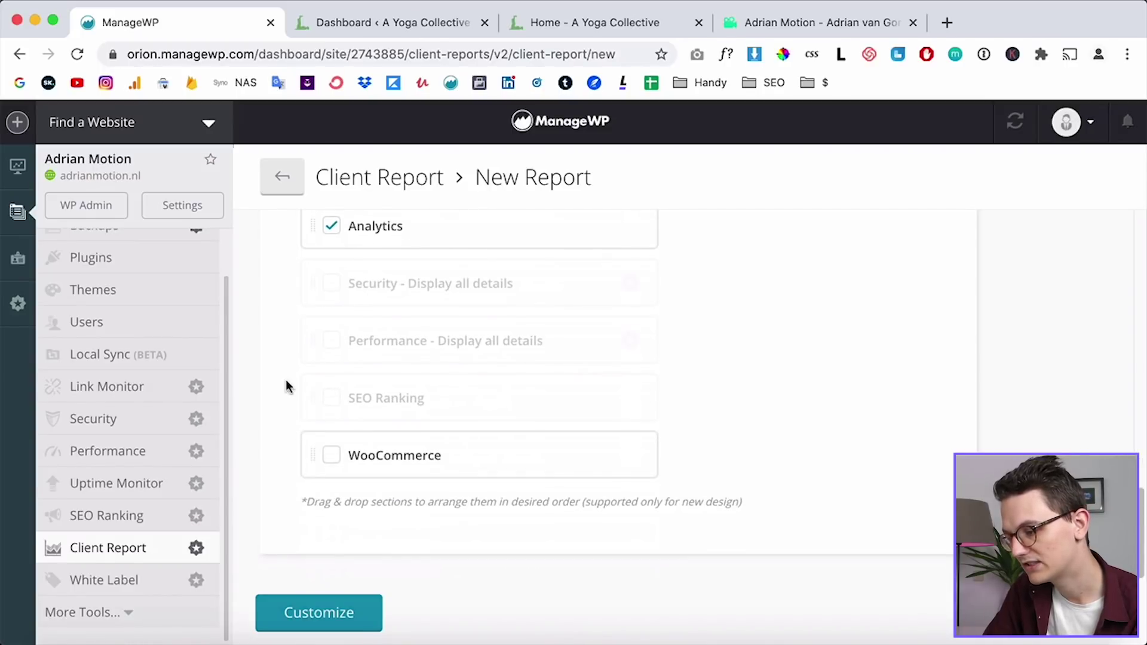
{"action": "scroll", "coordinate": [282, 443], "scroll_direction": "up", "scroll_amount": 7}
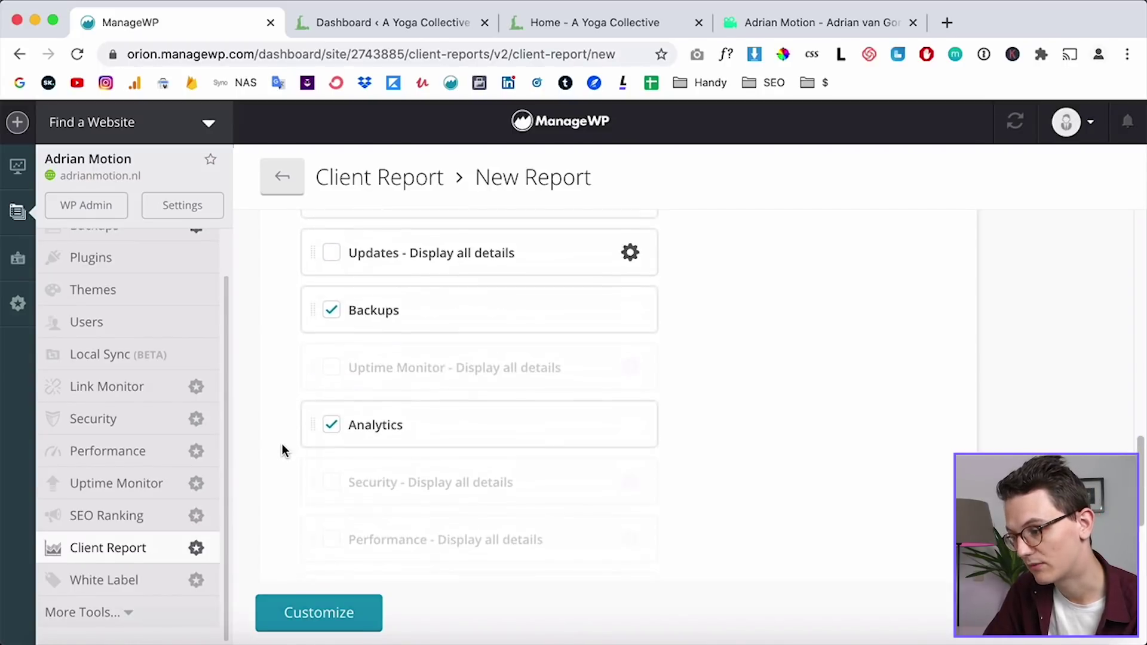
{"action": "scroll", "coordinate": [282, 443], "scroll_direction": "down", "scroll_amount": 3}
{"action": "scroll", "coordinate": [317, 358], "scroll_direction": "up", "scroll_amount": 1}
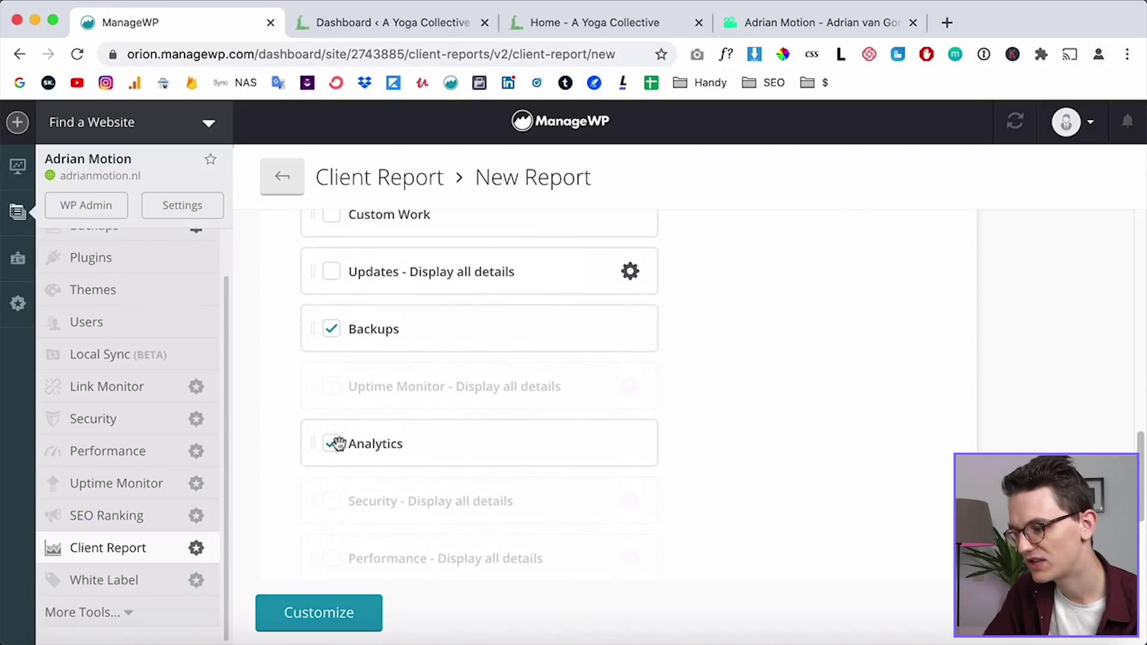
{"action": "scroll", "coordinate": [289, 474], "scroll_direction": "down", "scroll_amount": 2}
{"action": "left_click", "coordinate": [316, 613]}
{"action": "scroll", "coordinate": [263, 420], "scroll_direction": "up", "scroll_amount": 5}
{"action": "scroll", "coordinate": [267, 421], "scroll_direction": "down", "scroll_amount": 1}
{"action": "scroll", "coordinate": [267, 417], "scroll_direction": "down", "scroll_amount": 6}
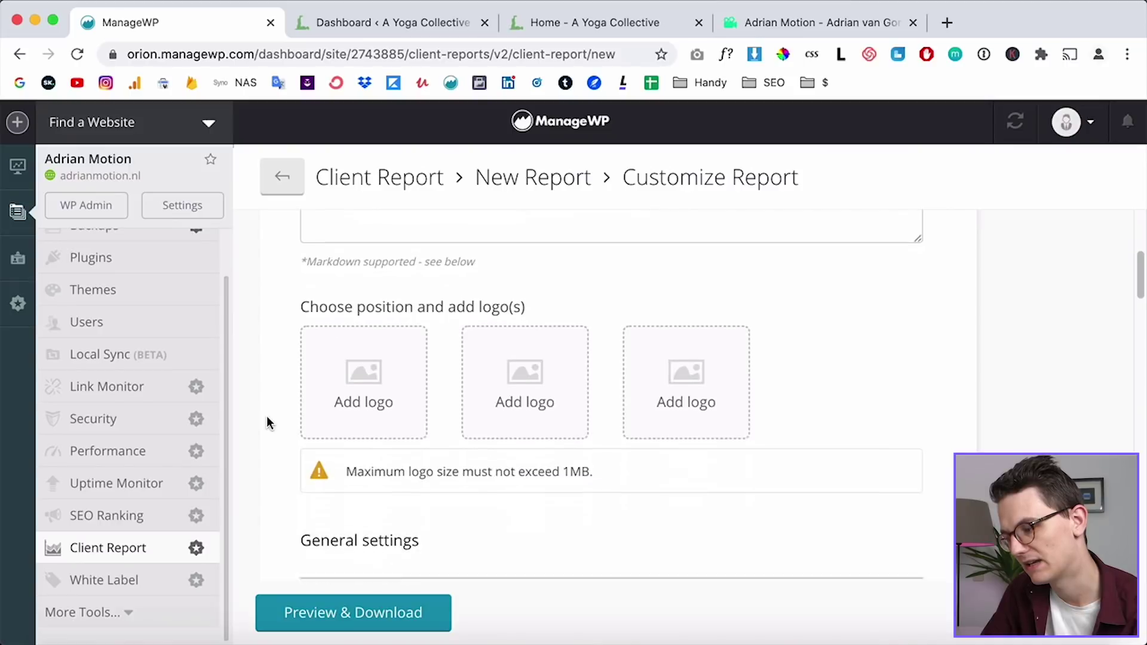
{"action": "scroll", "coordinate": [297, 438], "scroll_direction": "down", "scroll_amount": 3}
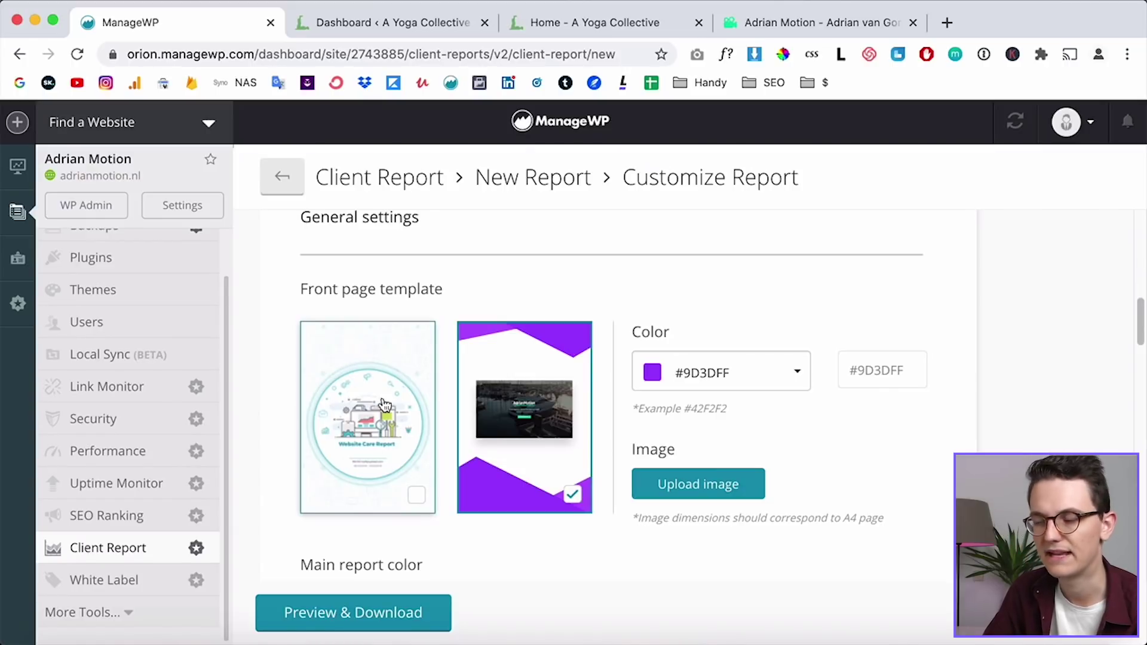
{"action": "scroll", "coordinate": [255, 395], "scroll_direction": "down", "scroll_amount": 8}
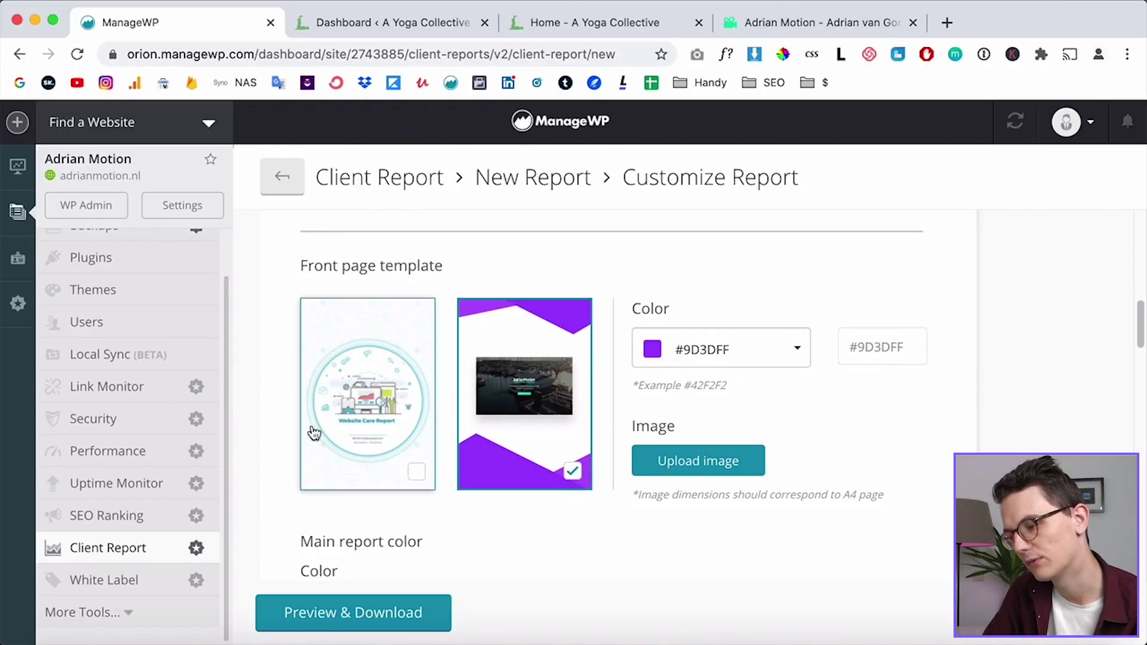
{"action": "scroll", "coordinate": [253, 399], "scroll_direction": "down", "scroll_amount": 12}
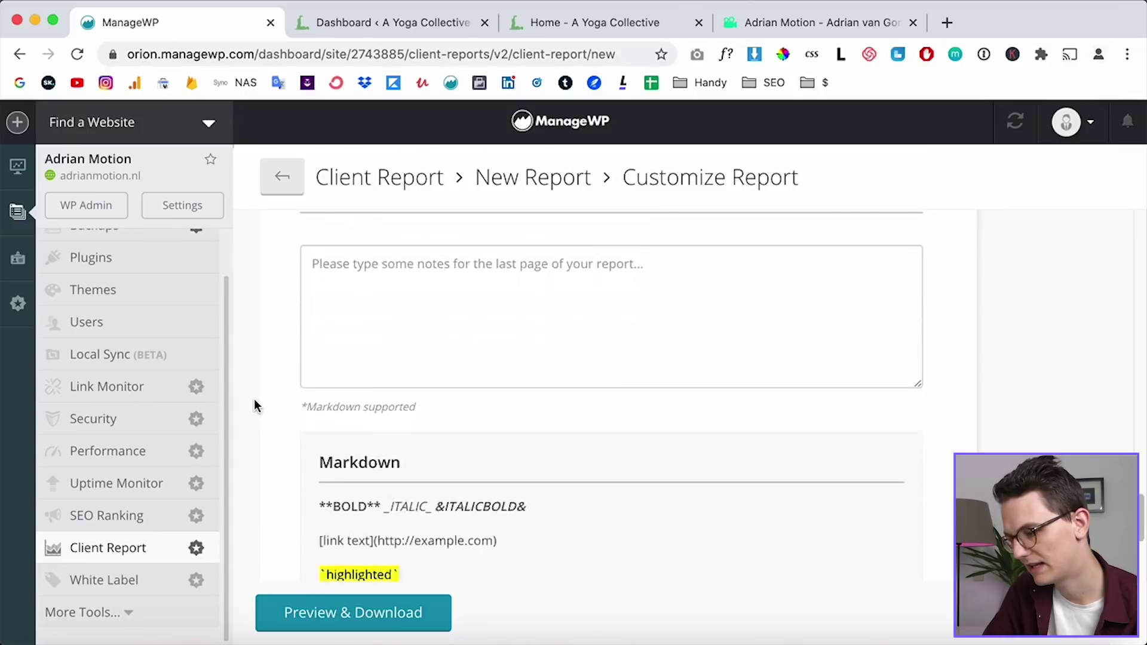